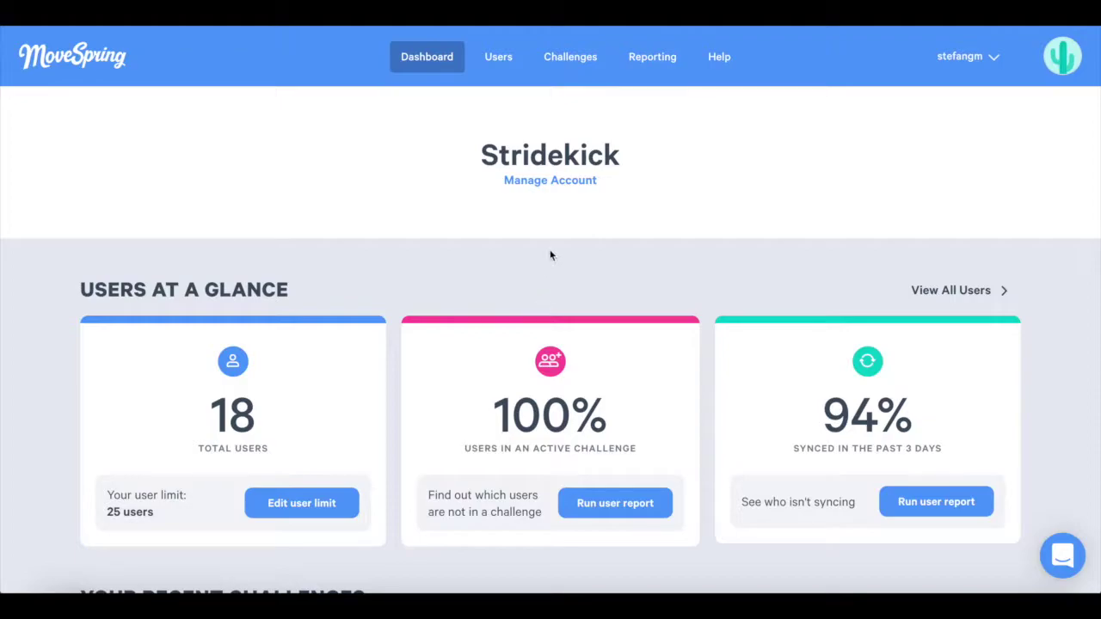
# Start creating a new challenge and name it "Summer Strides".
pyautogui.click(572, 71)
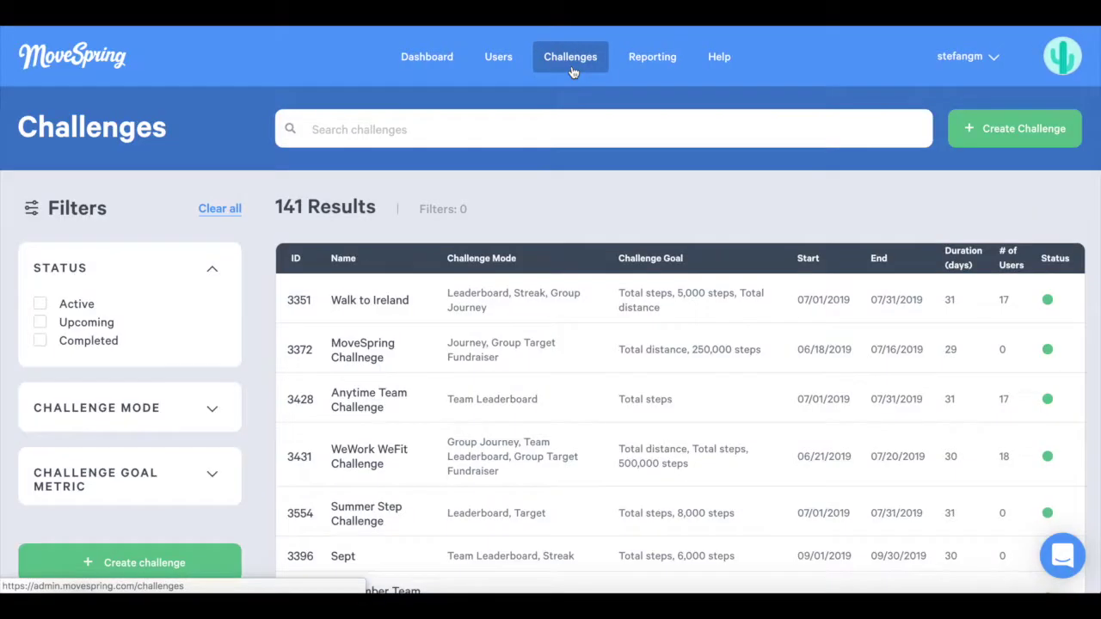
pyautogui.click(985, 129)
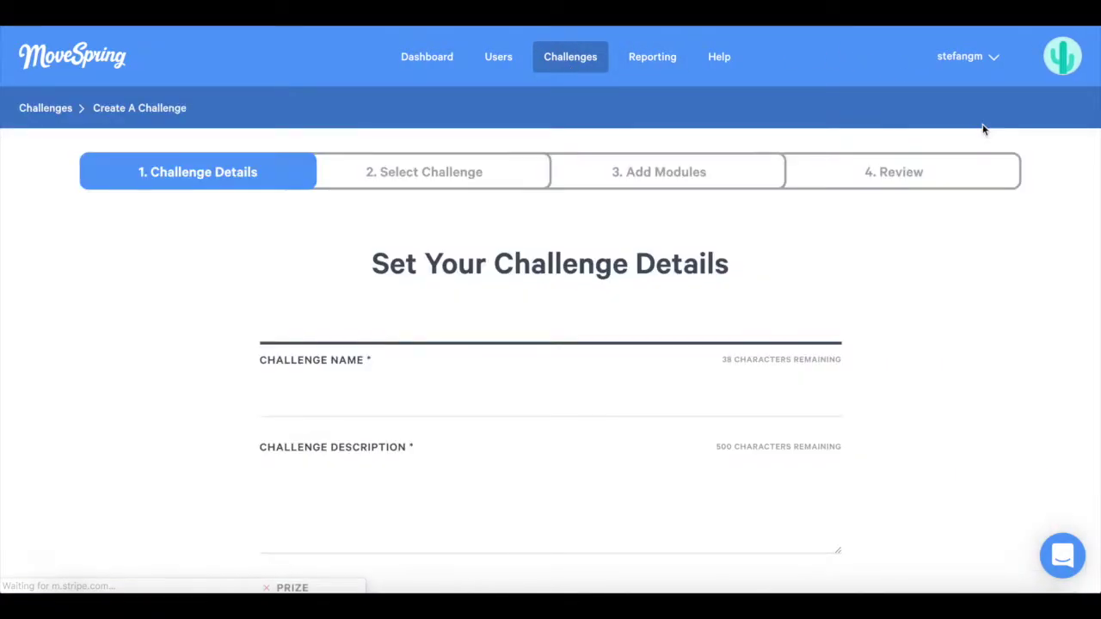
pyautogui.scroll(-1, 600, 259)
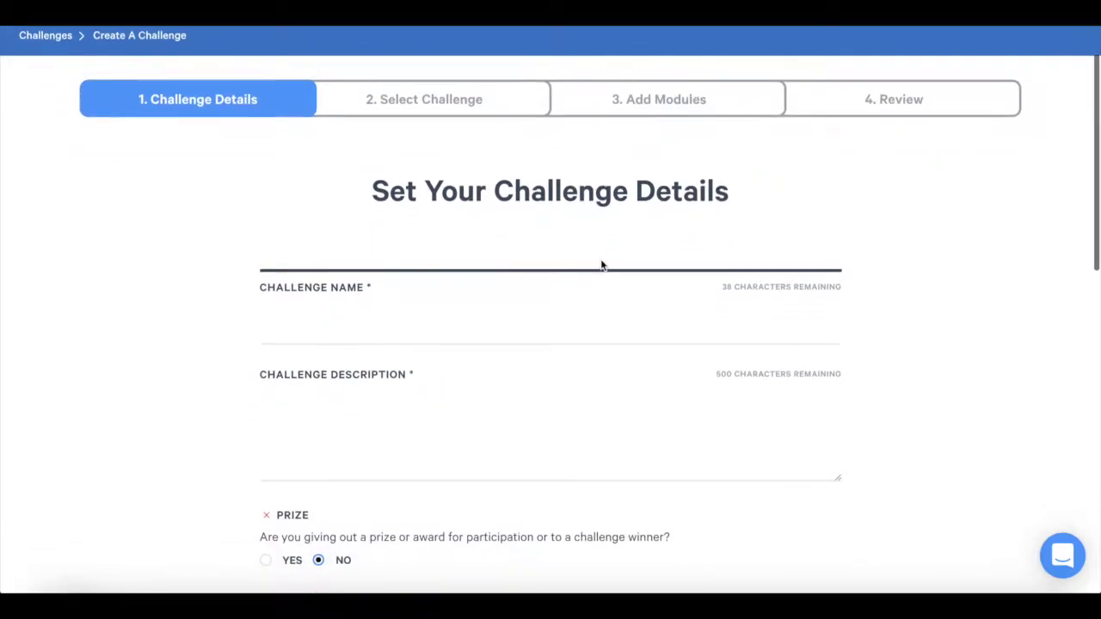
pyautogui.click(539, 327)
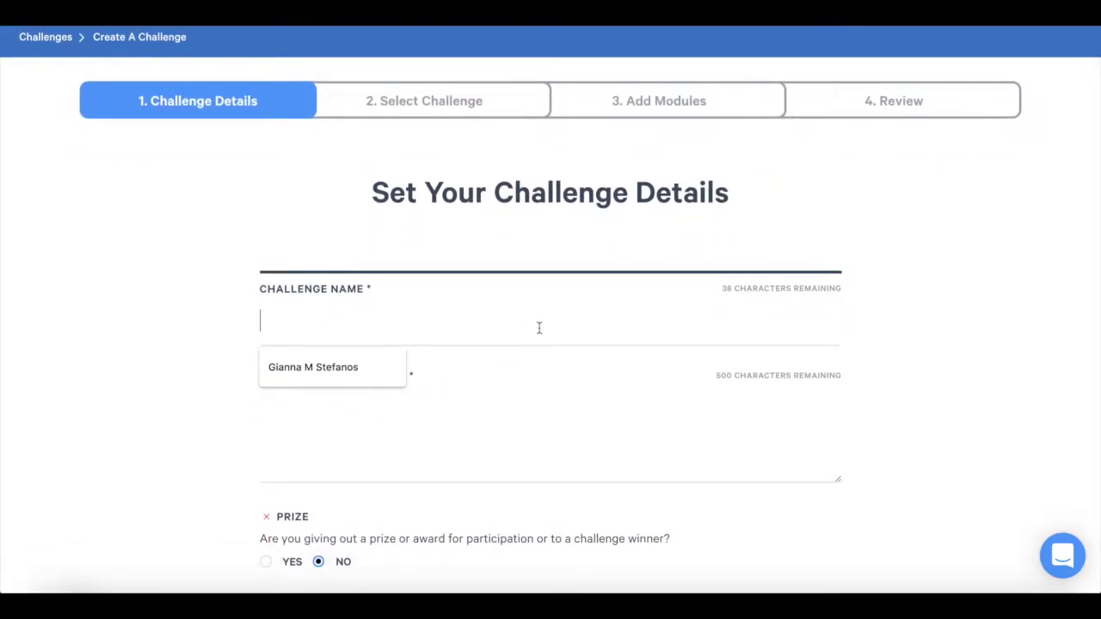
pyautogui.write('Summer Strides')
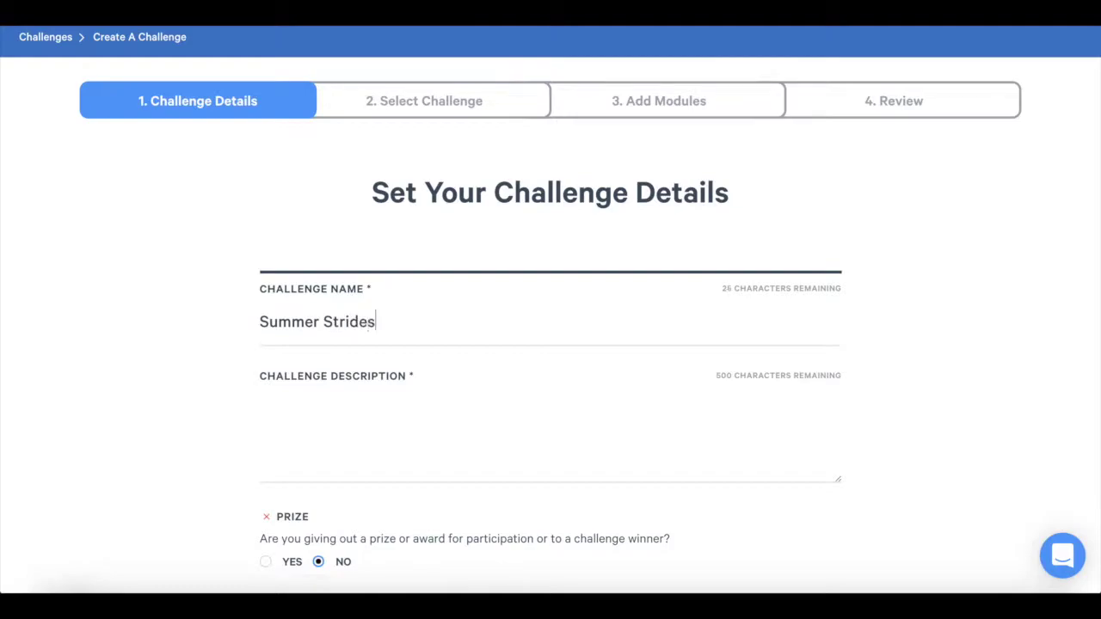
# Enter the challenge description "Take 7,000 steps a day throughout this 14 day challenge. You got this!".
pyautogui.click(484, 406)
pyautogui.write('Take ')
pyautogui.write('7,000 s')
pyautogui.write('teap')
pyautogui.press('BackSpace')
pyautogui.press('BackSpace')
pyautogui.write('ps a day throughout this 14 ')
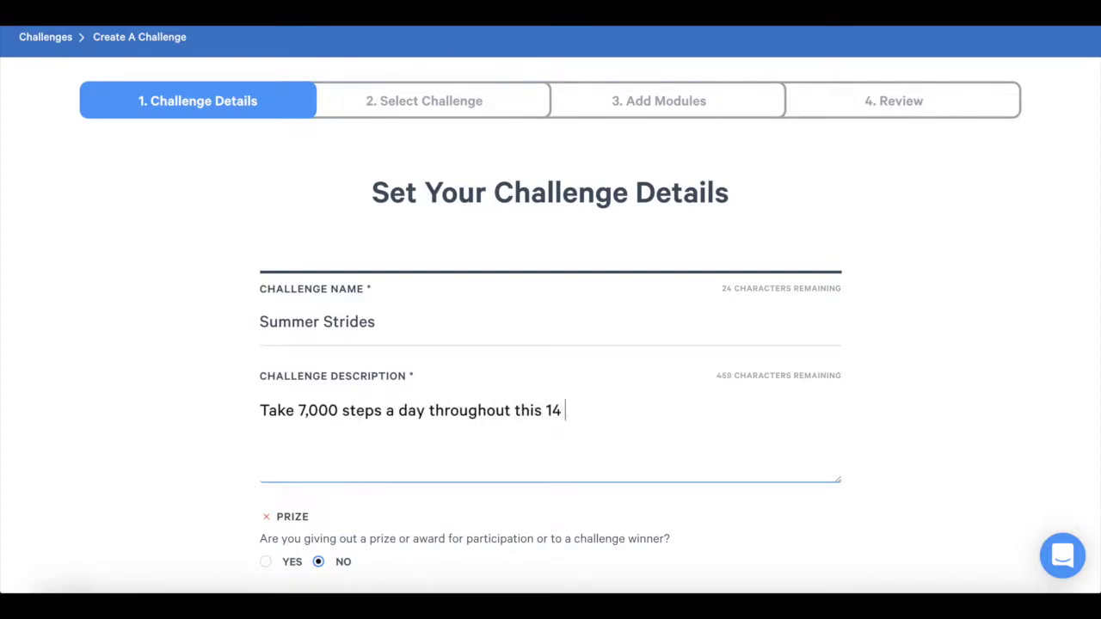
pyautogui.write('day challenge. You got this')
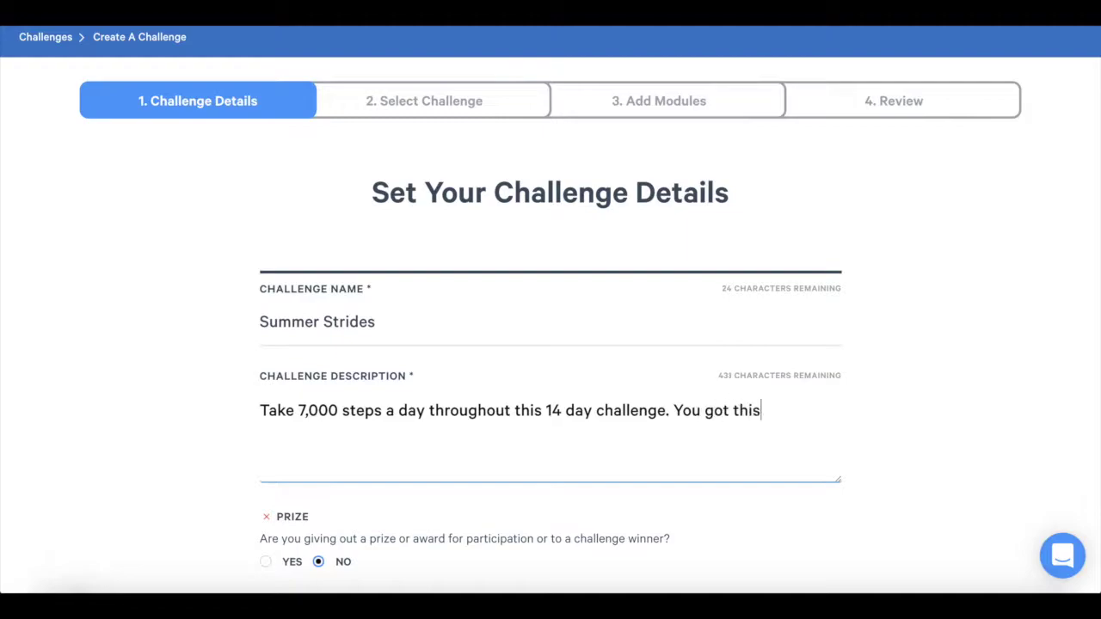
pyautogui.write('!')
# Enable a prize for the challenge and describe it as "2 tickets to Navy Pier!".
pyautogui.scroll(-3, 551, 296)
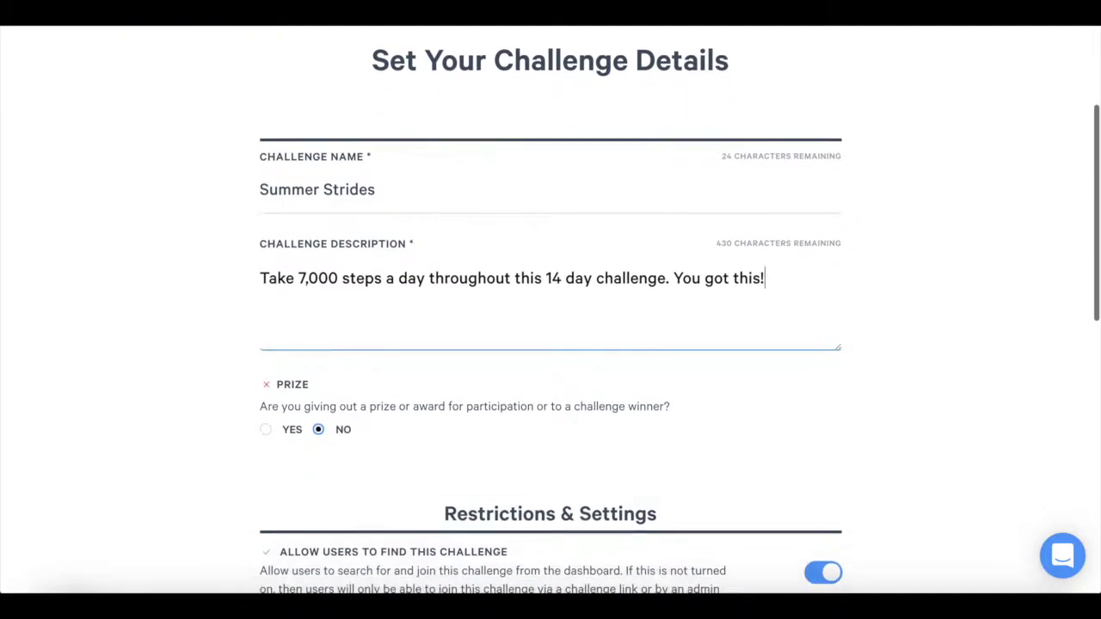
pyautogui.scroll(-1, 551, 295)
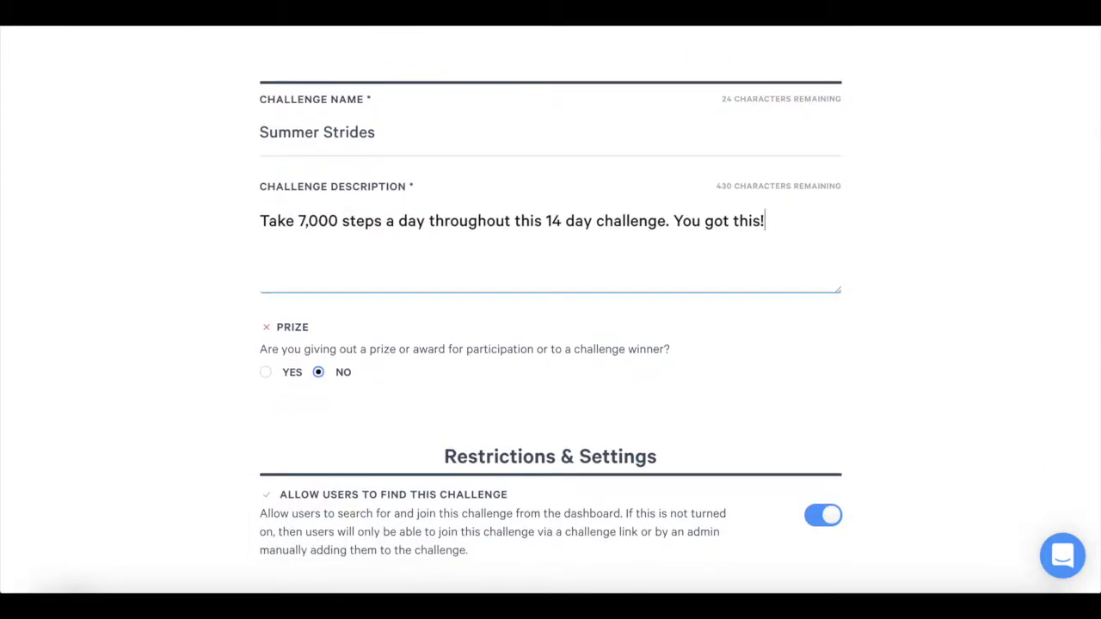
pyautogui.click(266, 375)
pyautogui.write('2 tickets to Navy Pier!')
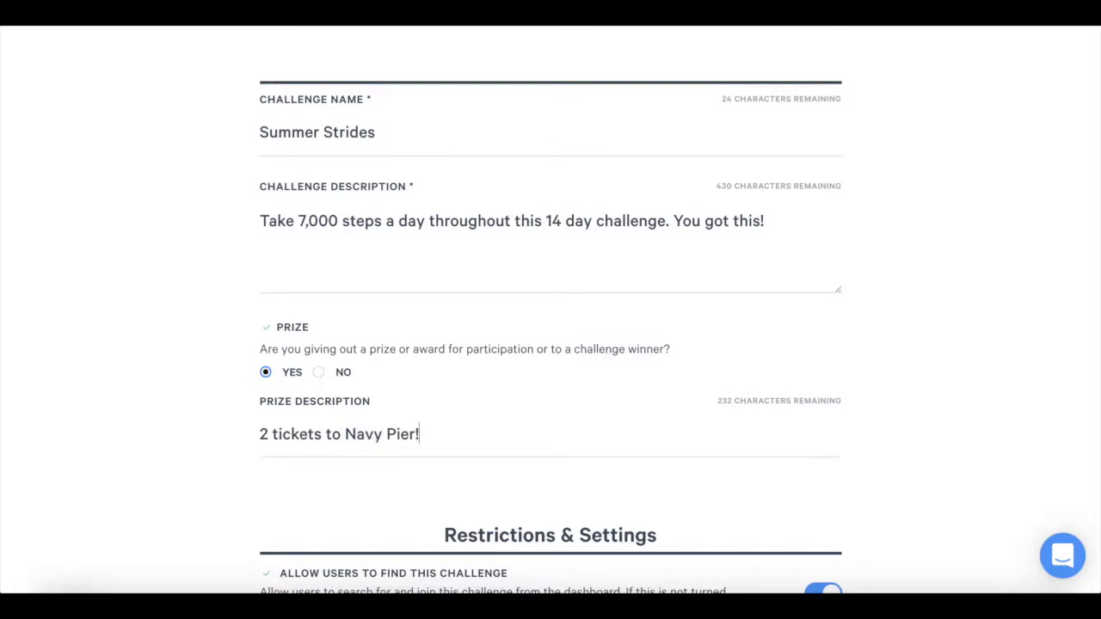
# Switch the setting that allows users to find this challenge off and back on.
pyautogui.scroll(-5, 550, 332)
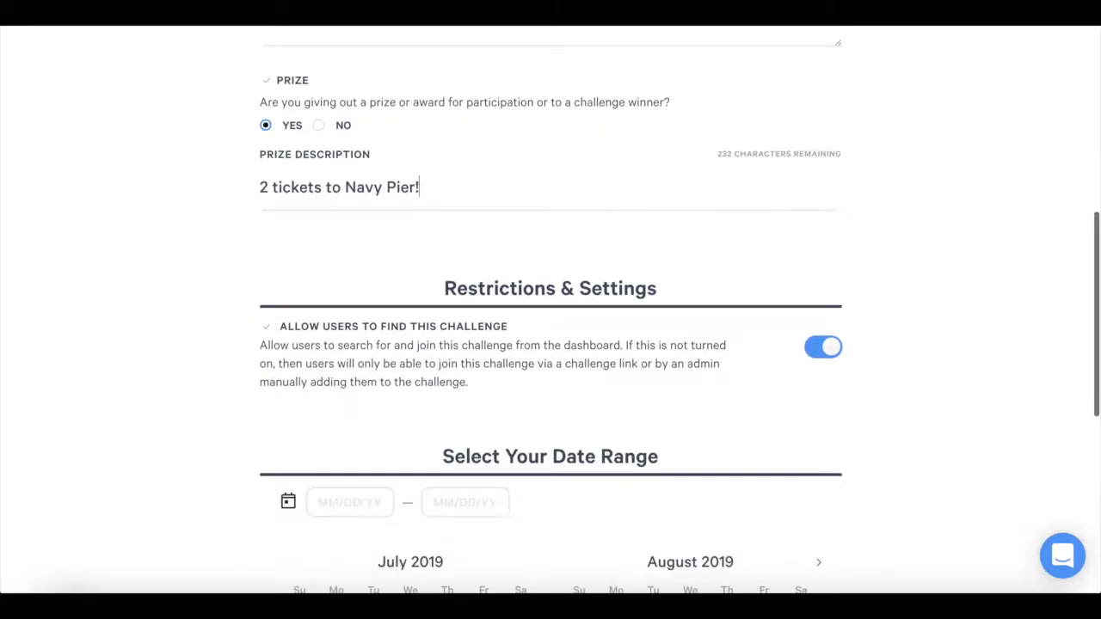
pyautogui.scroll(-1, 550, 332)
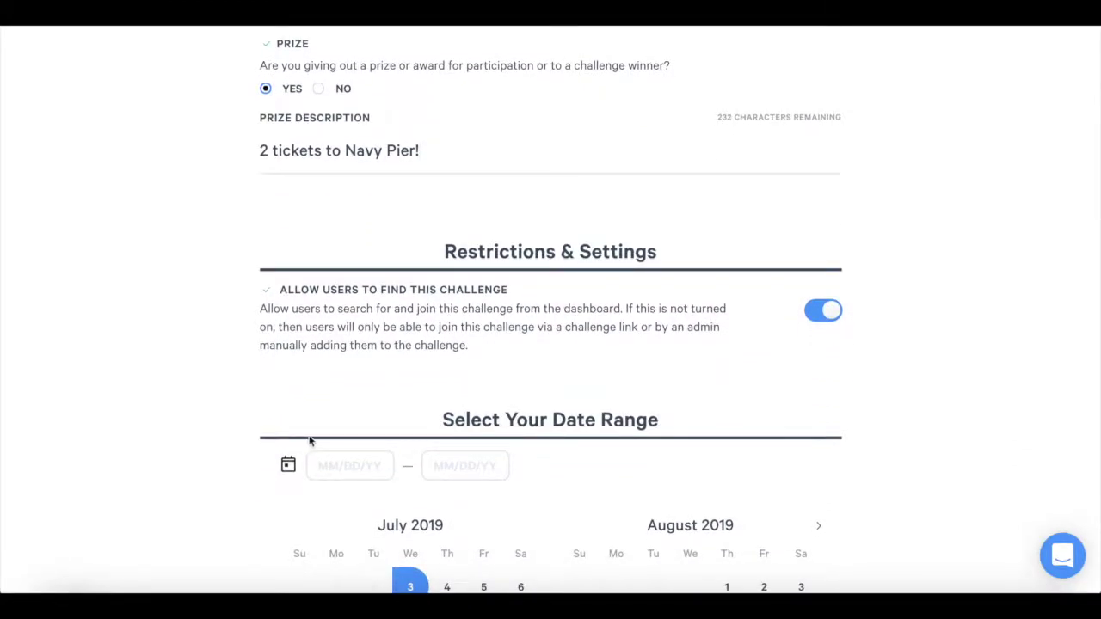
pyautogui.click(825, 313)
pyautogui.click(828, 318)
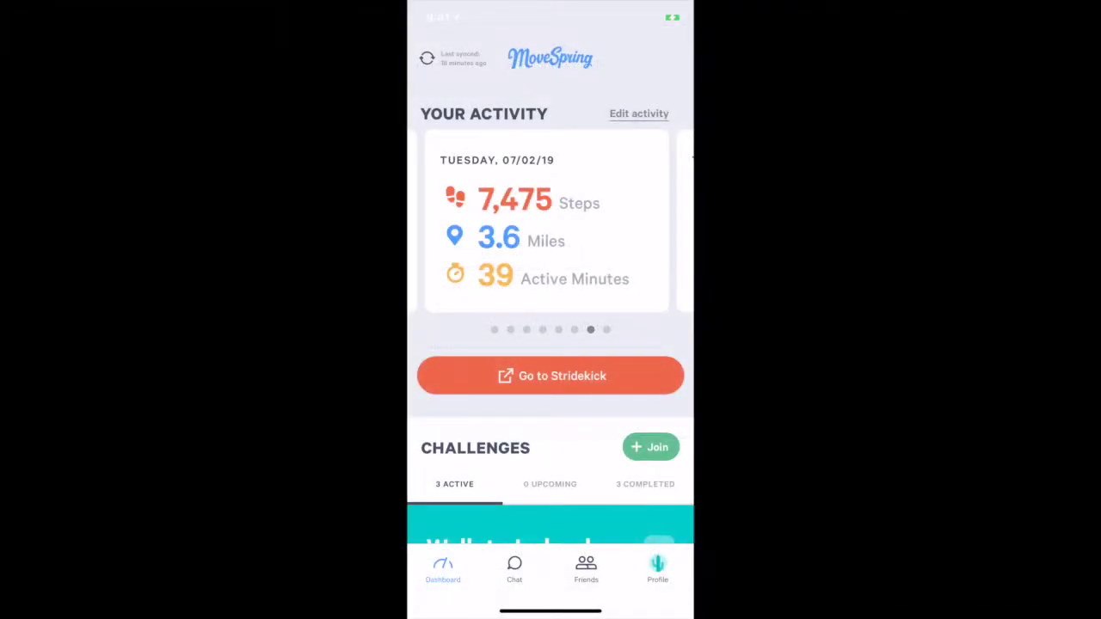
# In the MoveSpring mobile app, join the Summer Strides challenge and view it among the upcoming challenges.
pyautogui.scroll(-5, 551, 344)
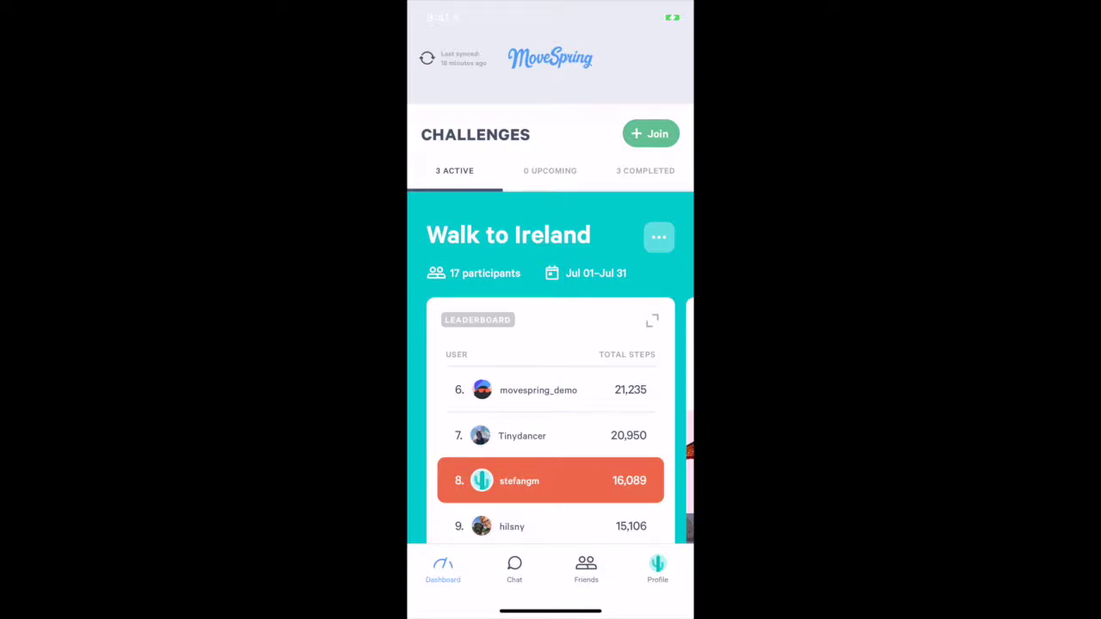
pyautogui.click(651, 134)
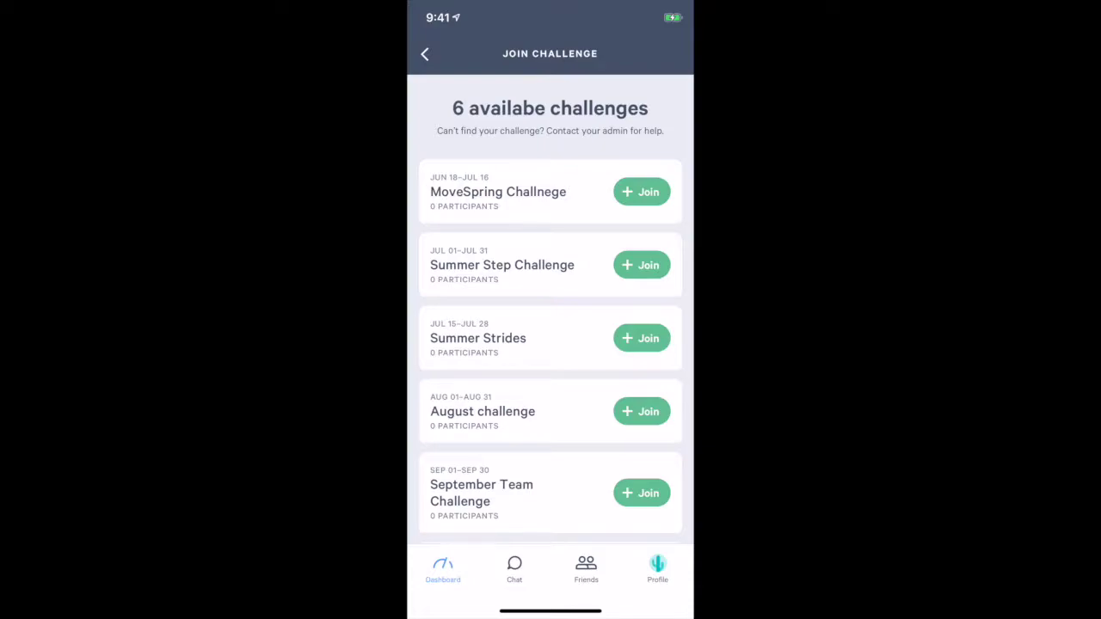
pyautogui.click(642, 338)
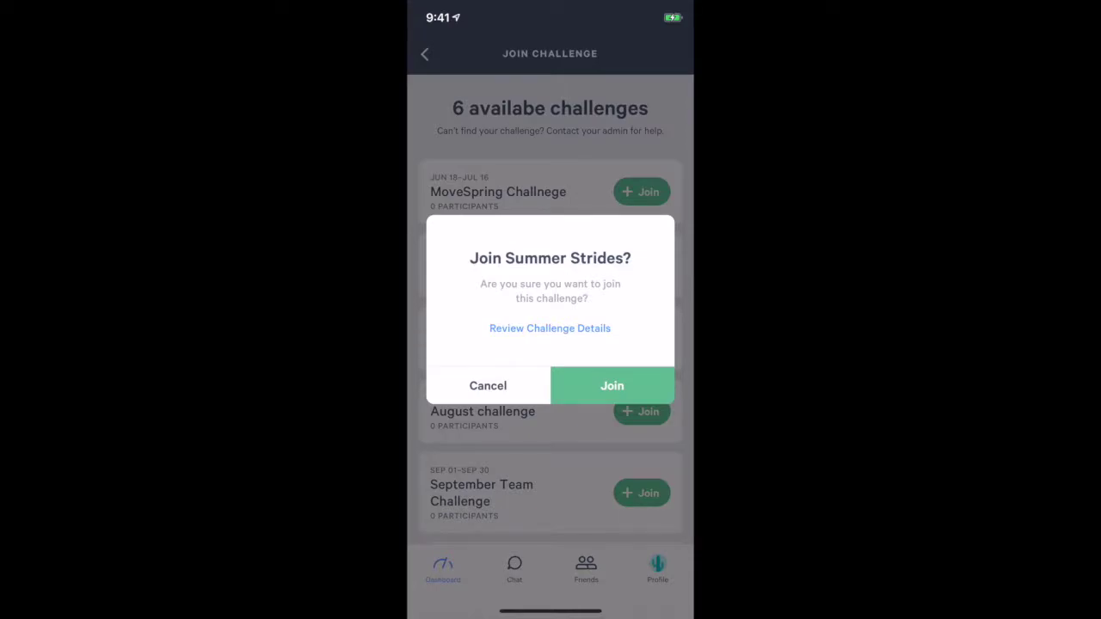
pyautogui.click(612, 385)
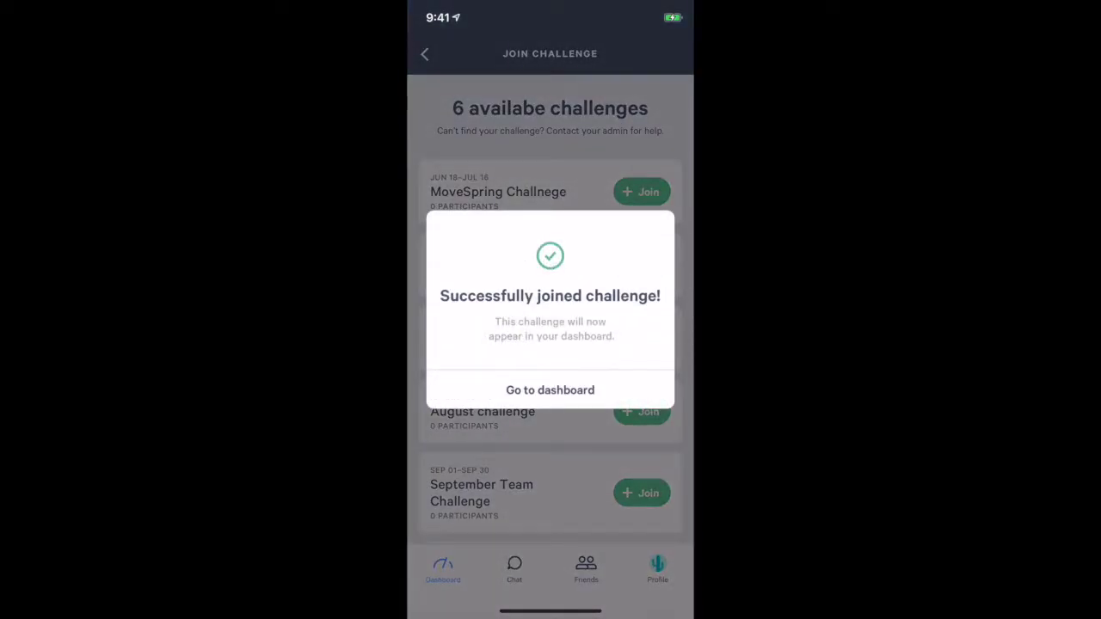
pyautogui.click(549, 390)
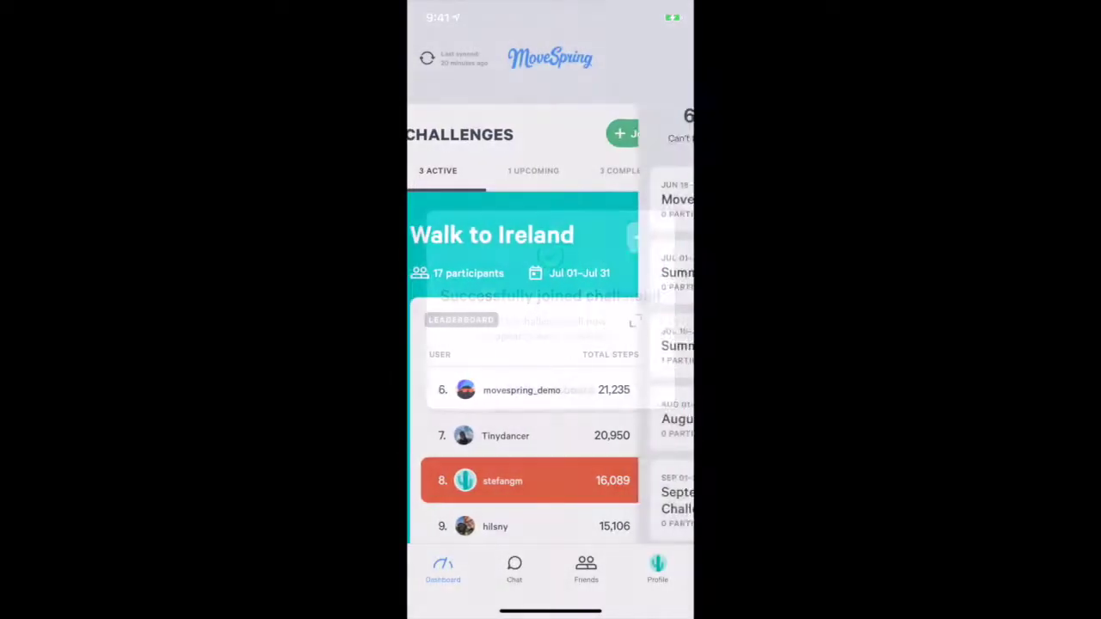
pyautogui.click(549, 170)
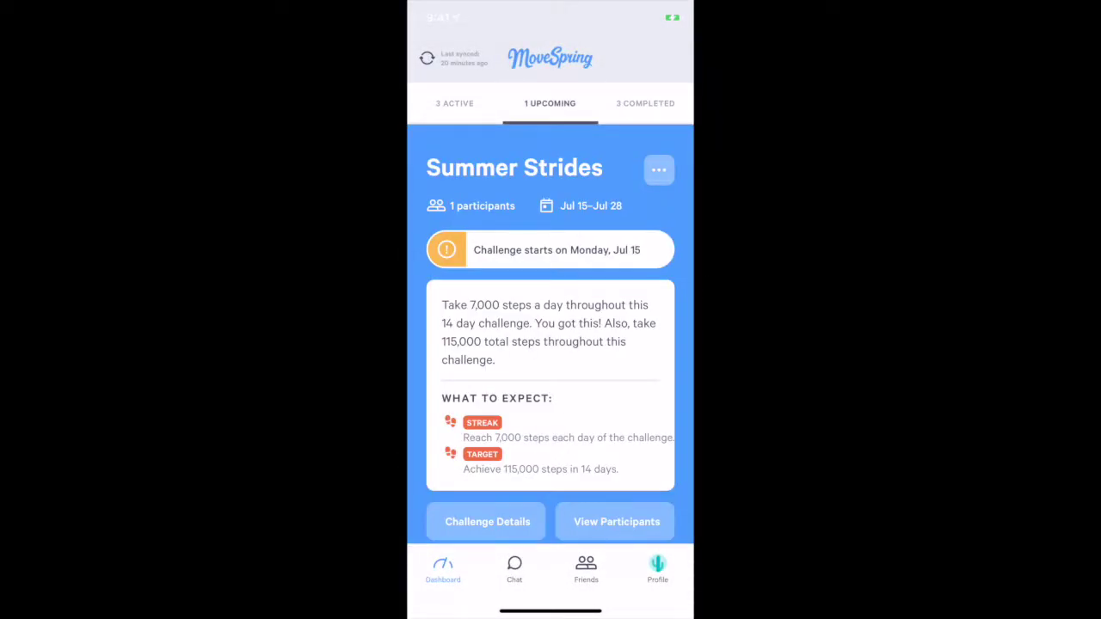
pyautogui.scroll(-1, 551, 344)
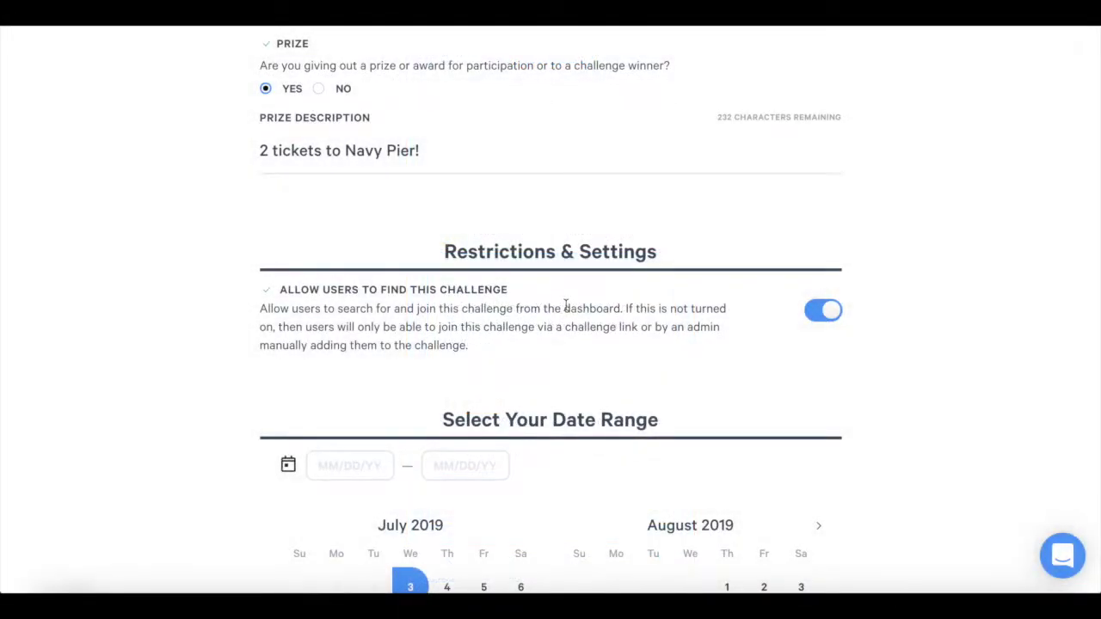
# In the web admin form, set the challenge date range to 07/15/19 through 07/28/19 and continue to challenge mode selection.
pyautogui.scroll(-3, 566, 307)
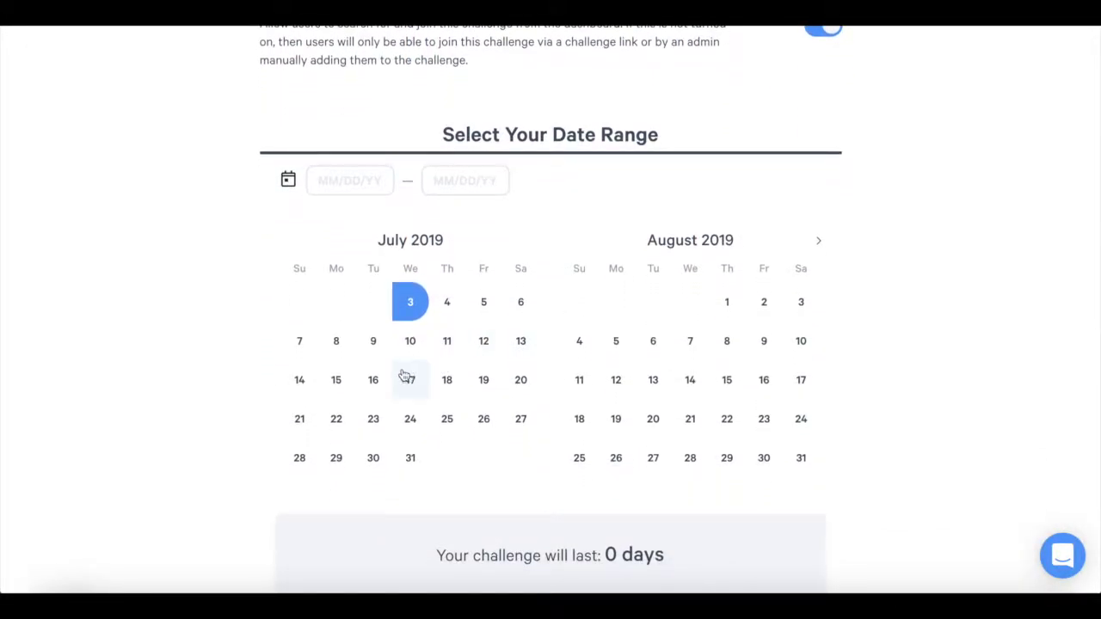
pyautogui.click(350, 392)
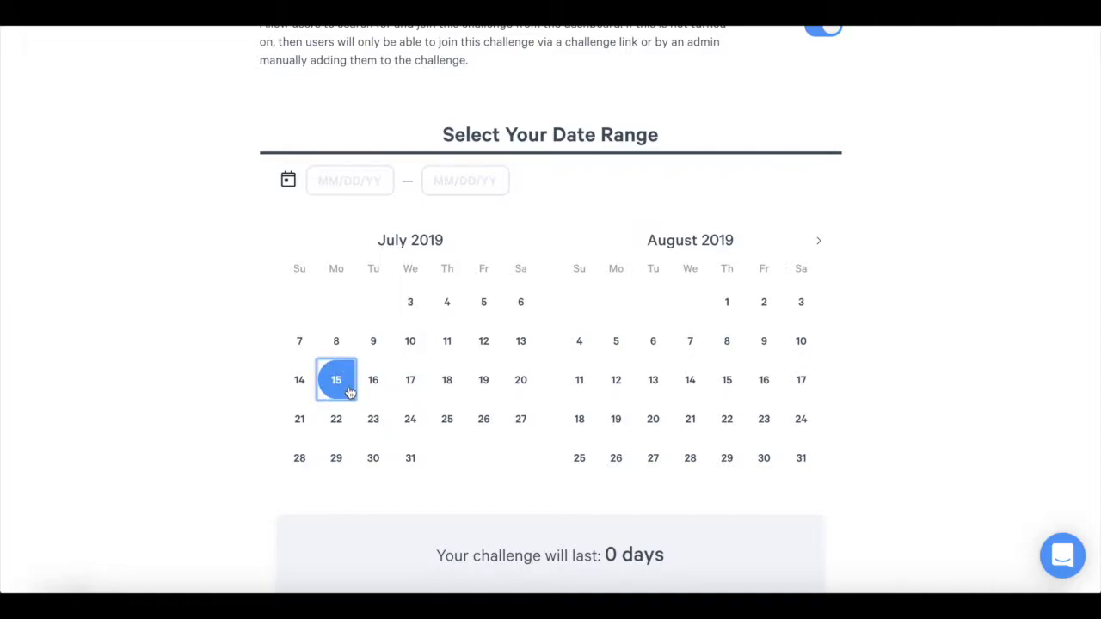
pyautogui.click(302, 457)
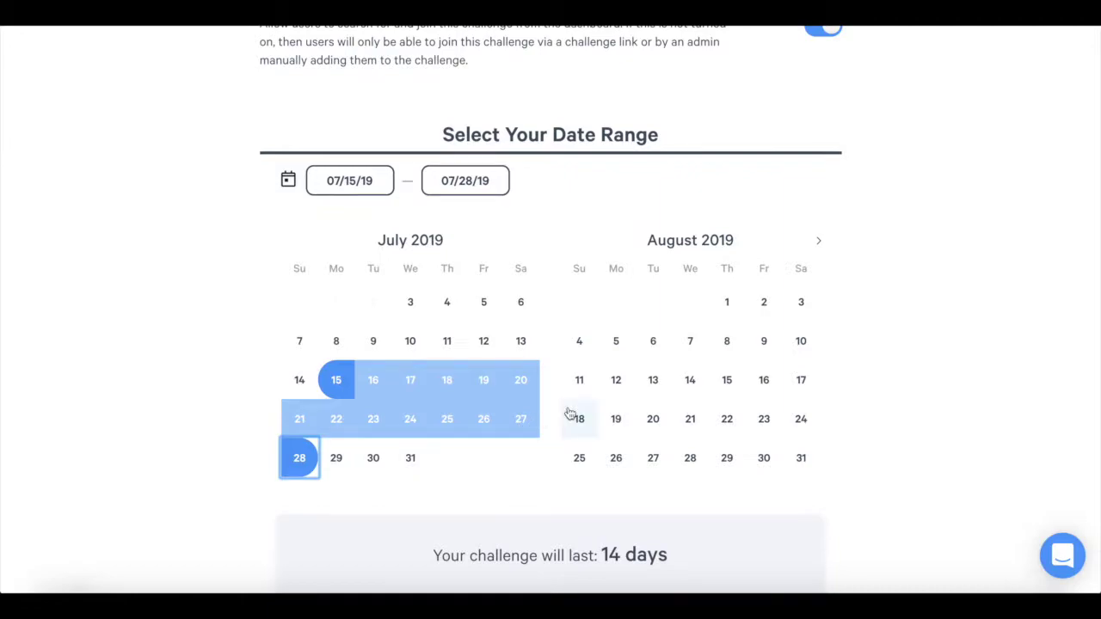
pyautogui.scroll(-2, 567, 411)
pyautogui.click(560, 499)
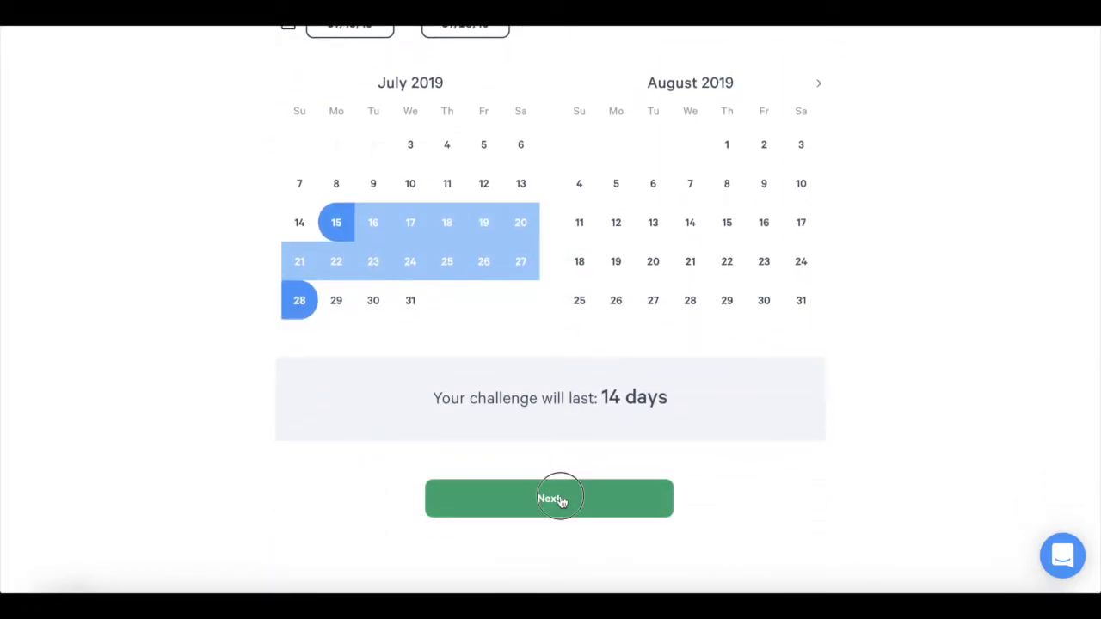
# Examine the available basic individual, team and group, and advanced challenge modes with their descriptions and examples.
pyautogui.scroll(-3, 560, 501)
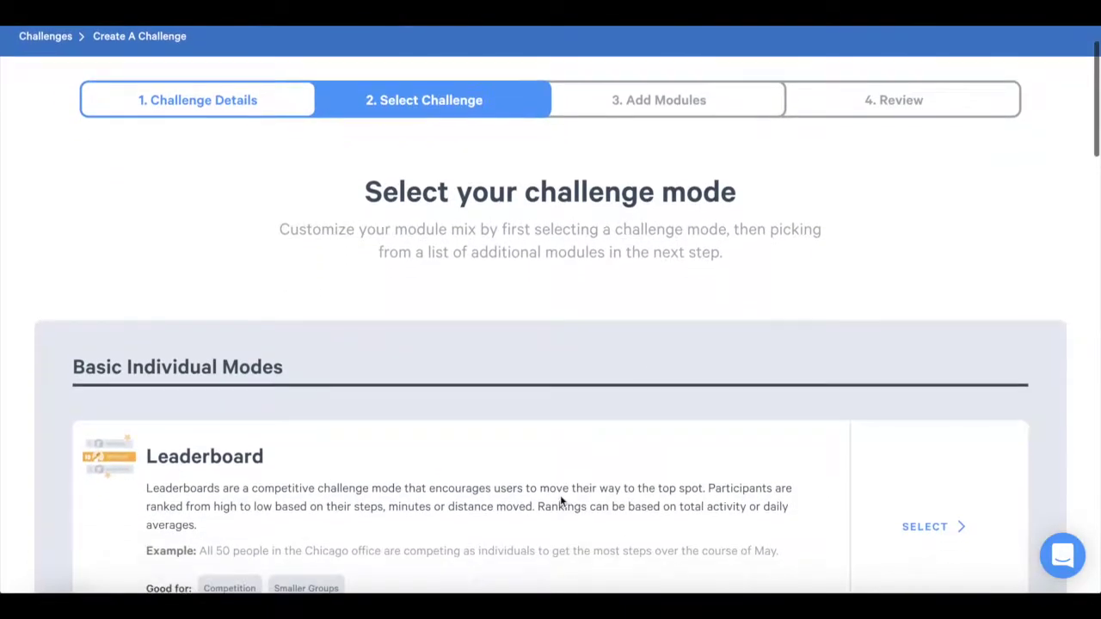
pyautogui.scroll(-4, 560, 501)
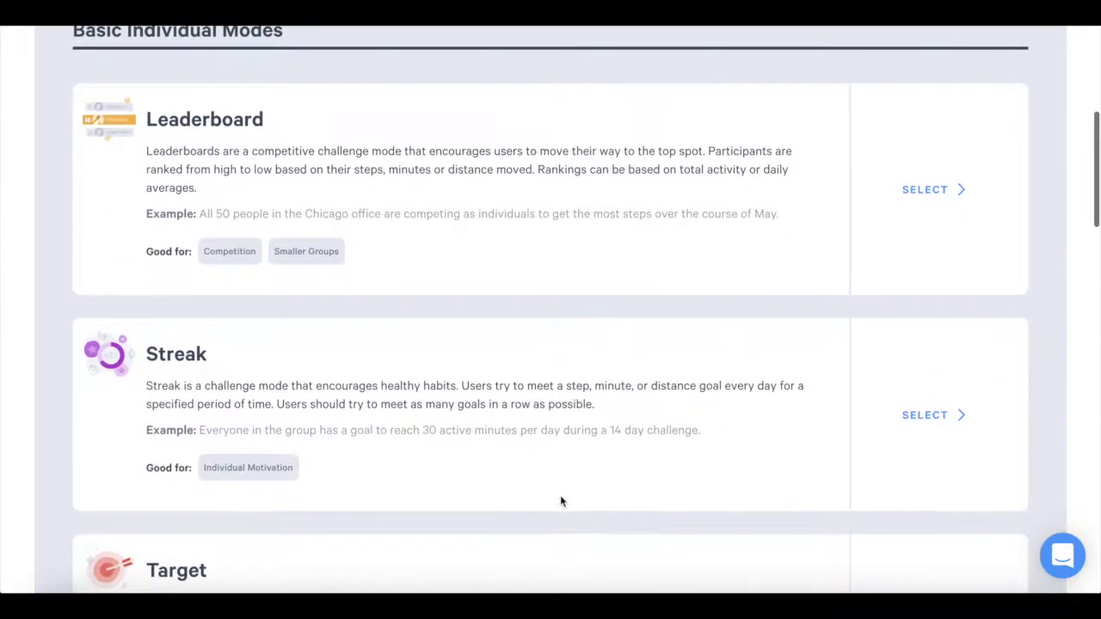
pyautogui.scroll(-5, 561, 502)
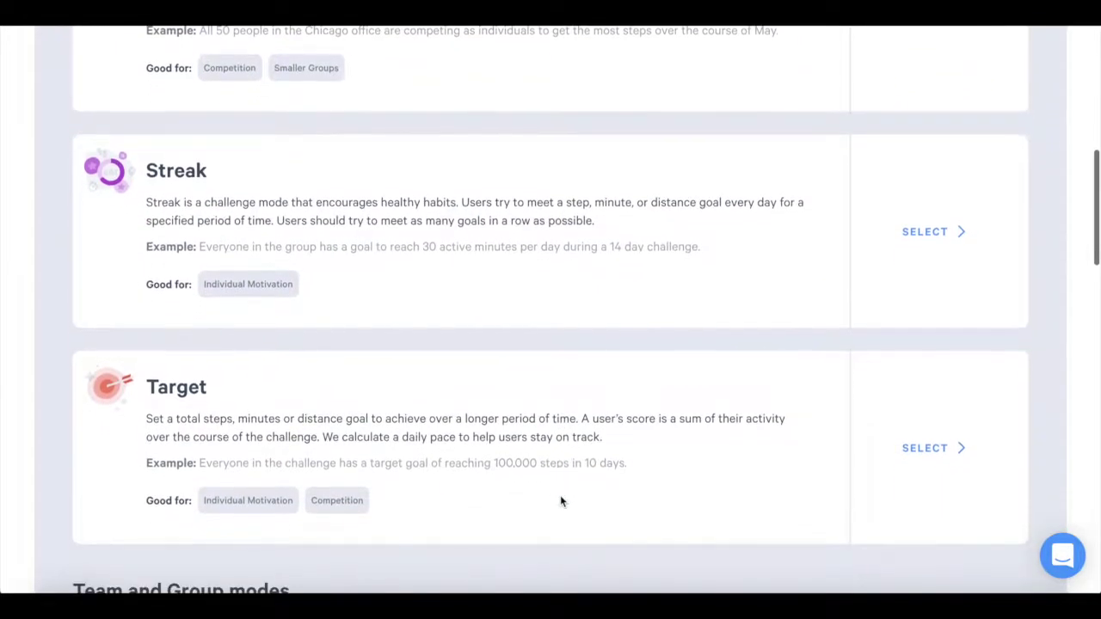
pyautogui.scroll(-3, 561, 501)
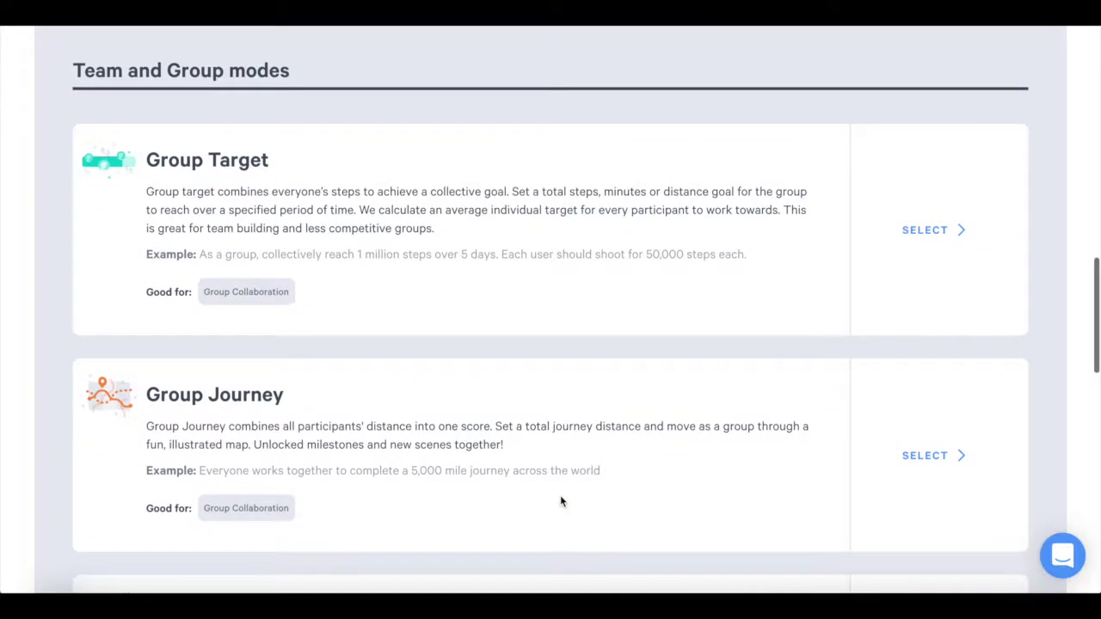
pyautogui.scroll(-3, 560, 501)
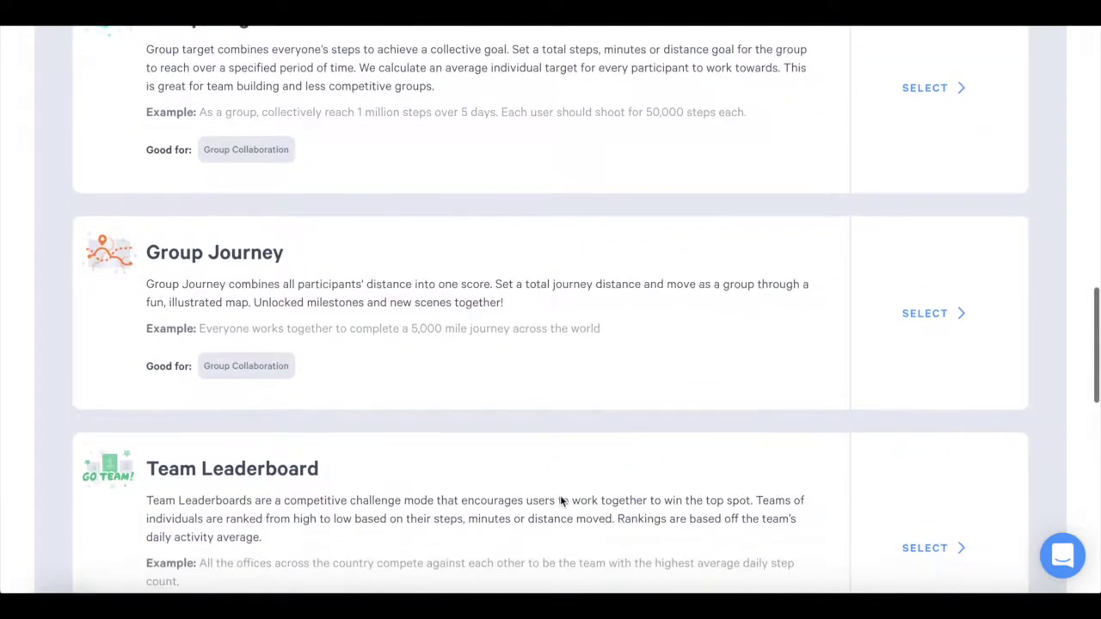
pyautogui.scroll(-6, 561, 501)
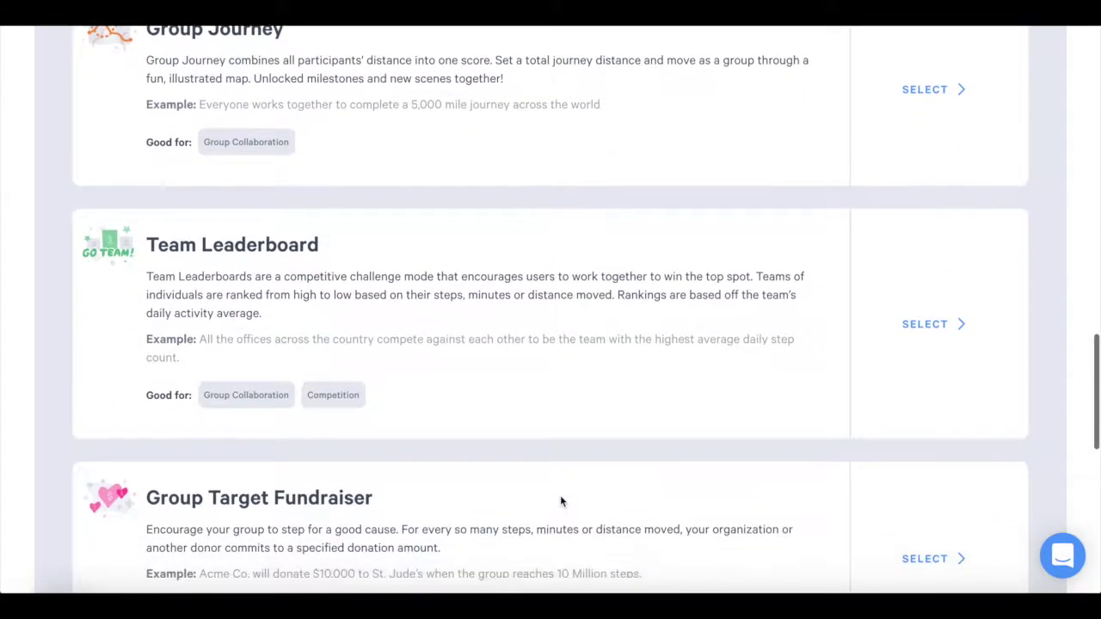
pyautogui.scroll(-3, 561, 501)
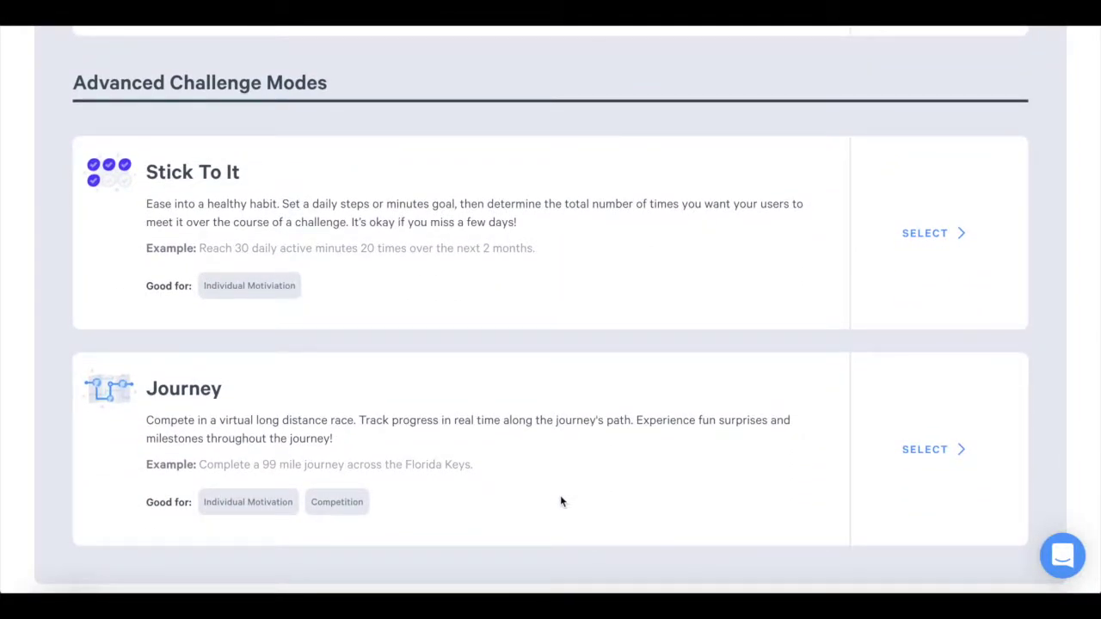
pyautogui.scroll(10, 561, 501)
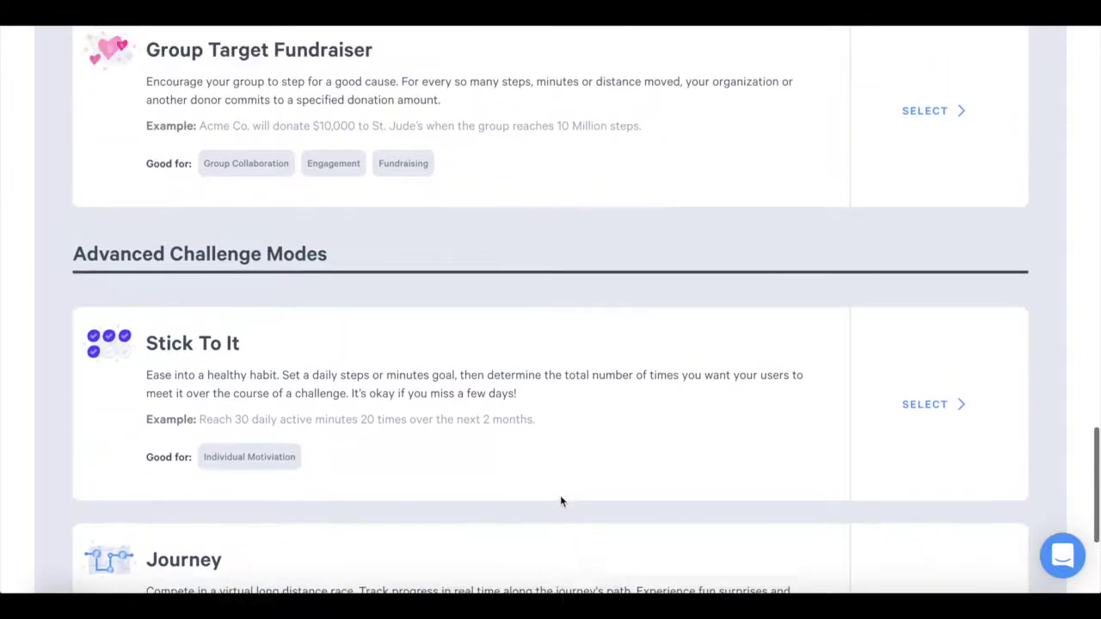
pyautogui.scroll(9, 560, 501)
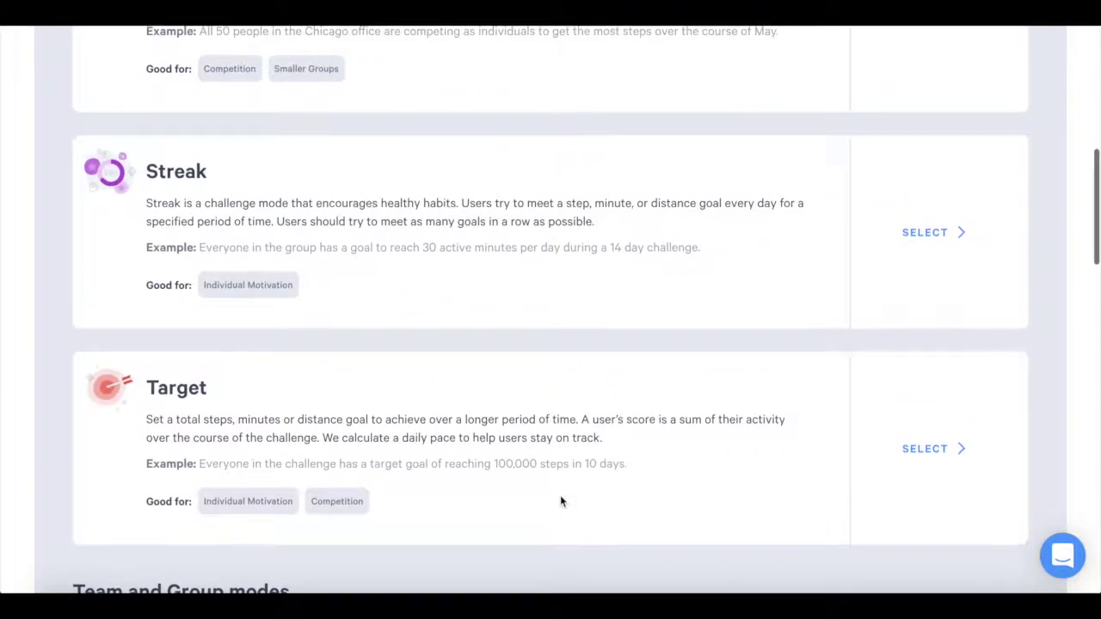
# Select the Streak challenge mode with the Steps metric, set its goal to 7000 steps per day, and continue to additional modules.
pyautogui.click(950, 293)
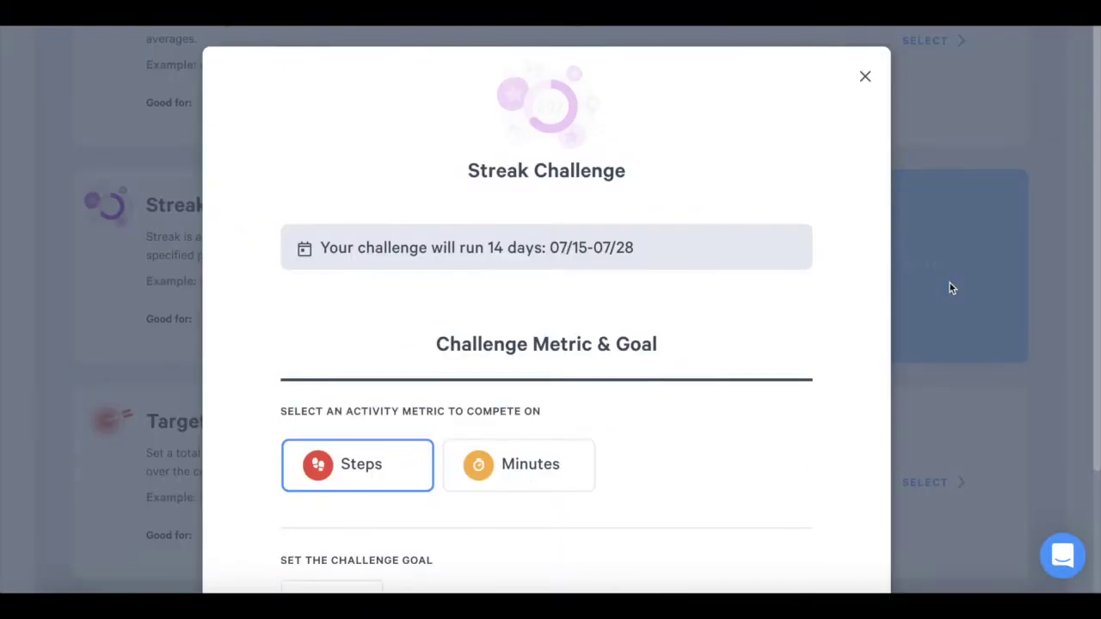
pyautogui.scroll(-2, 584, 325)
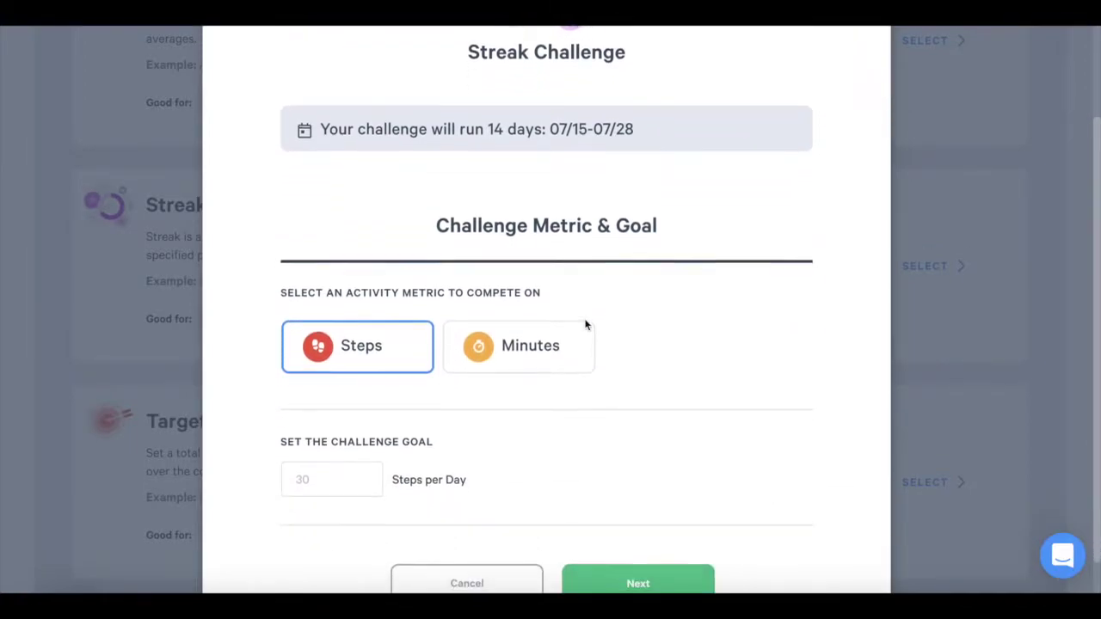
pyautogui.click(341, 443)
pyautogui.write('7000')
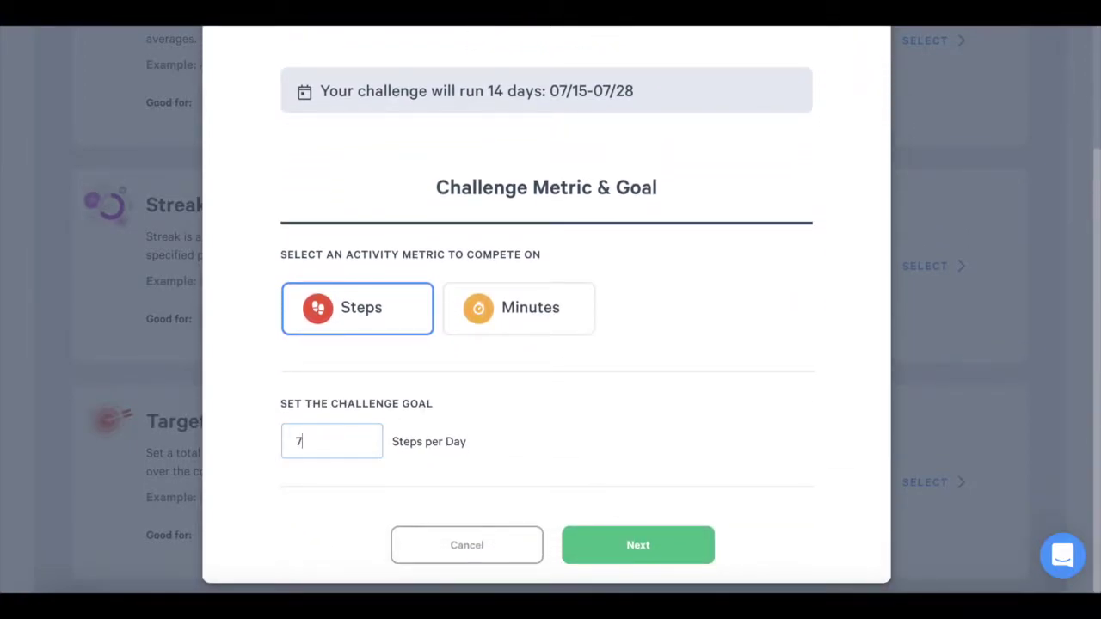
pyautogui.click(597, 543)
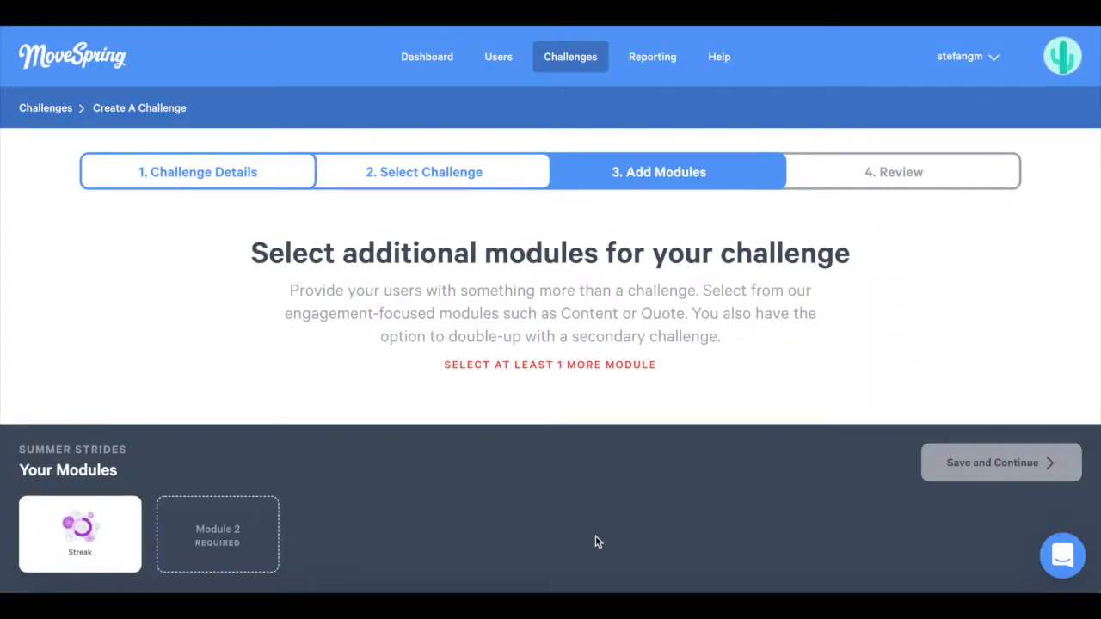
# Add a Target challenge module using the Steps metric with a goal of 115000 total steps.
pyautogui.scroll(-4, 584, 358)
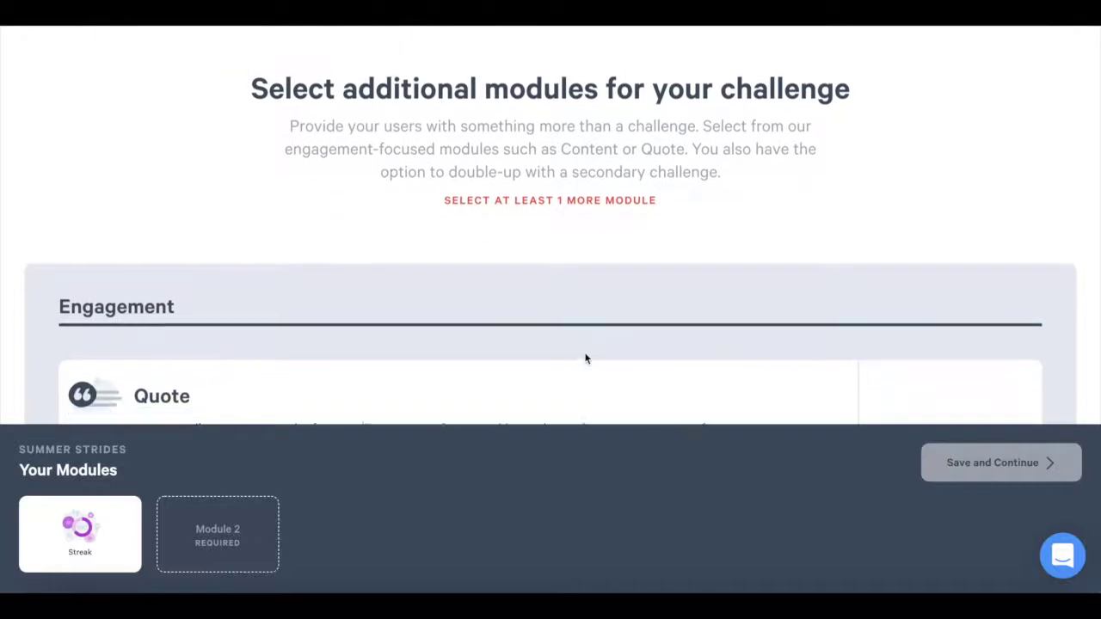
pyautogui.scroll(-8, 585, 358)
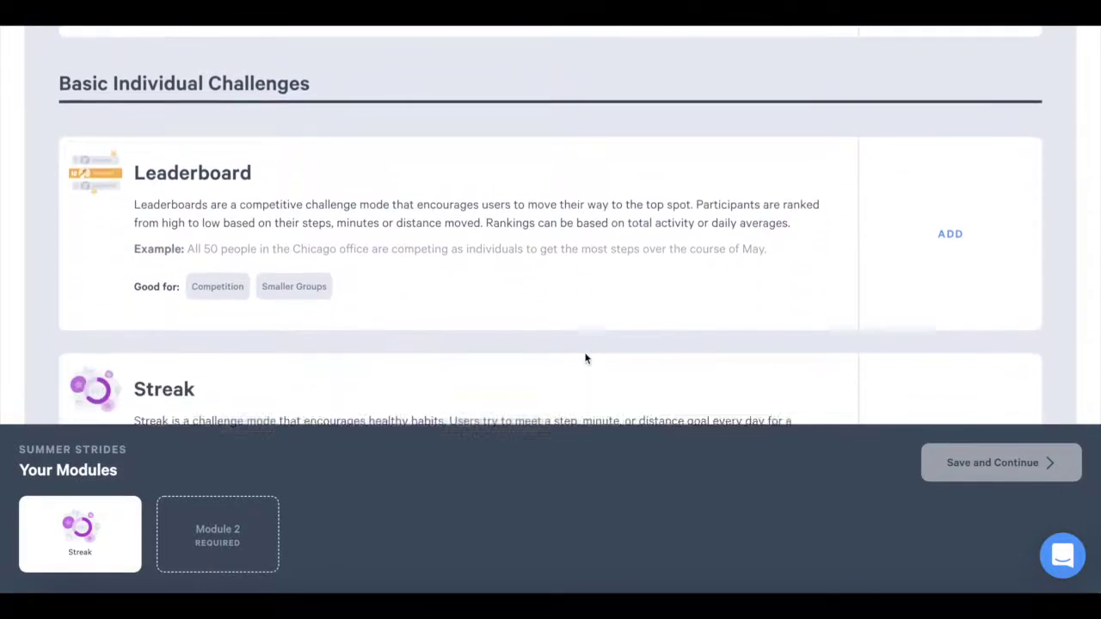
pyautogui.scroll(-2, 585, 358)
pyautogui.click(936, 292)
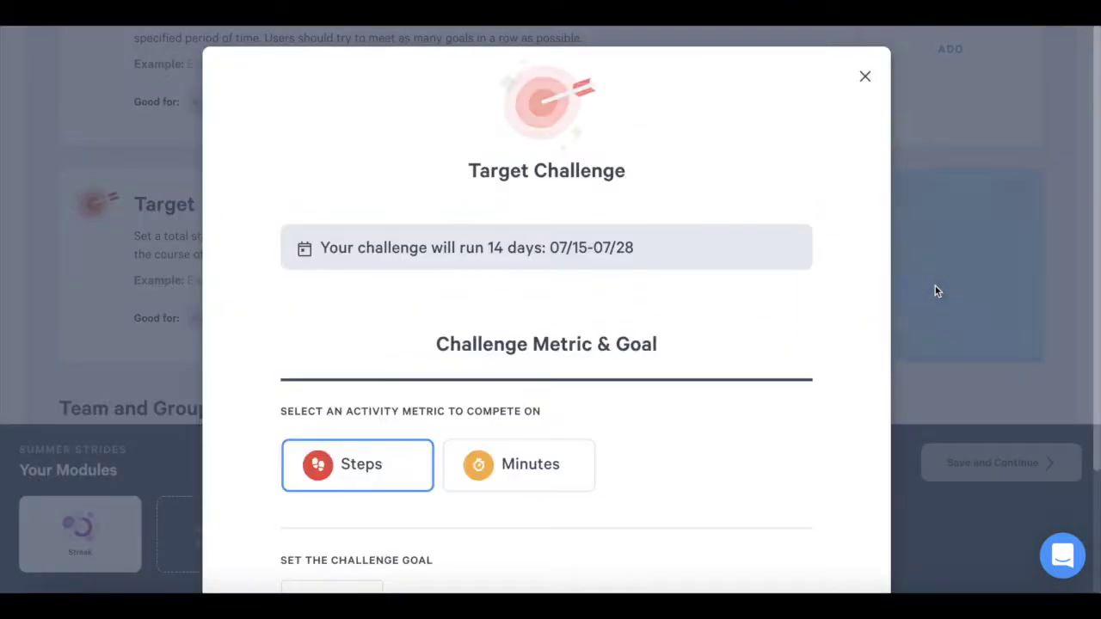
pyautogui.scroll(-3, 558, 332)
pyautogui.click(351, 440)
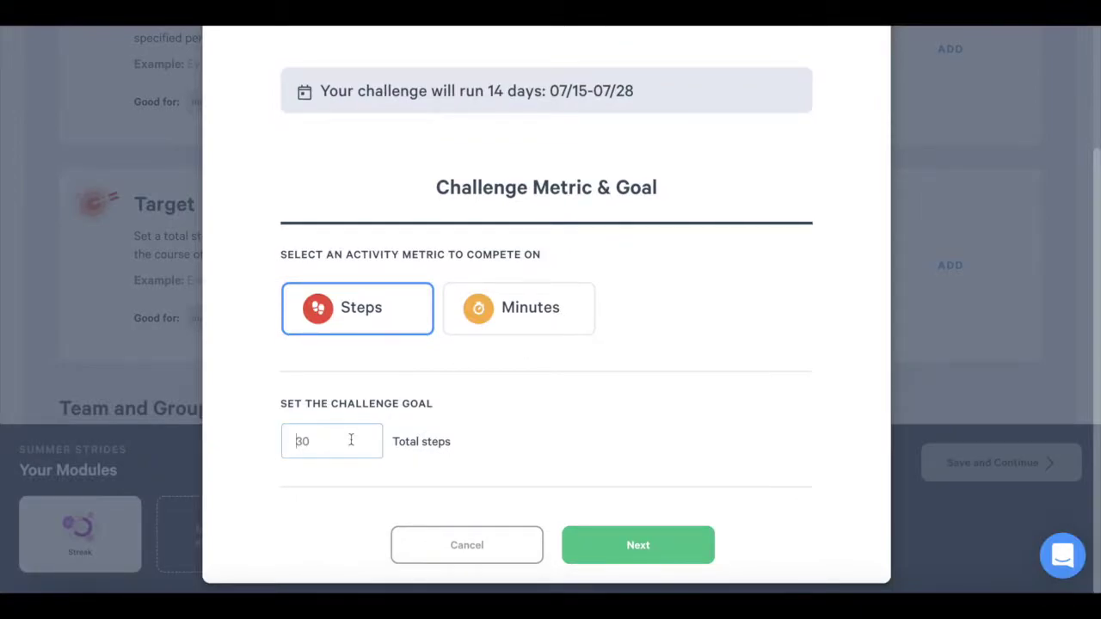
pyautogui.write('1150000')
pyautogui.click(637, 551)
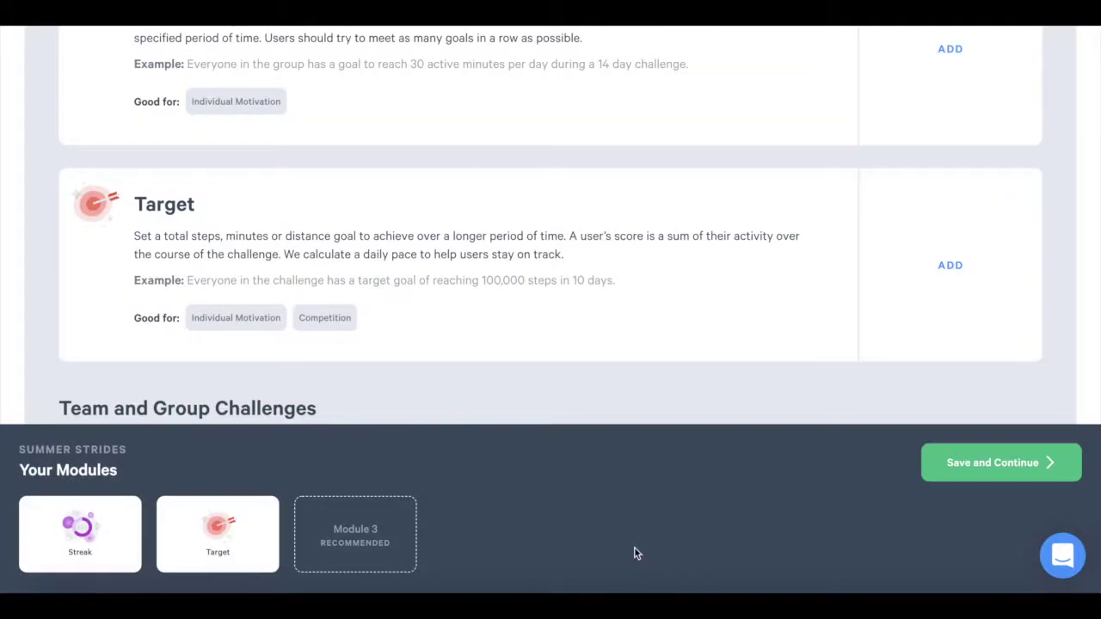
# Add the Content engagement module with its default label, and save the modules to proceed to the review stage.
pyautogui.scroll(10, 593, 339)
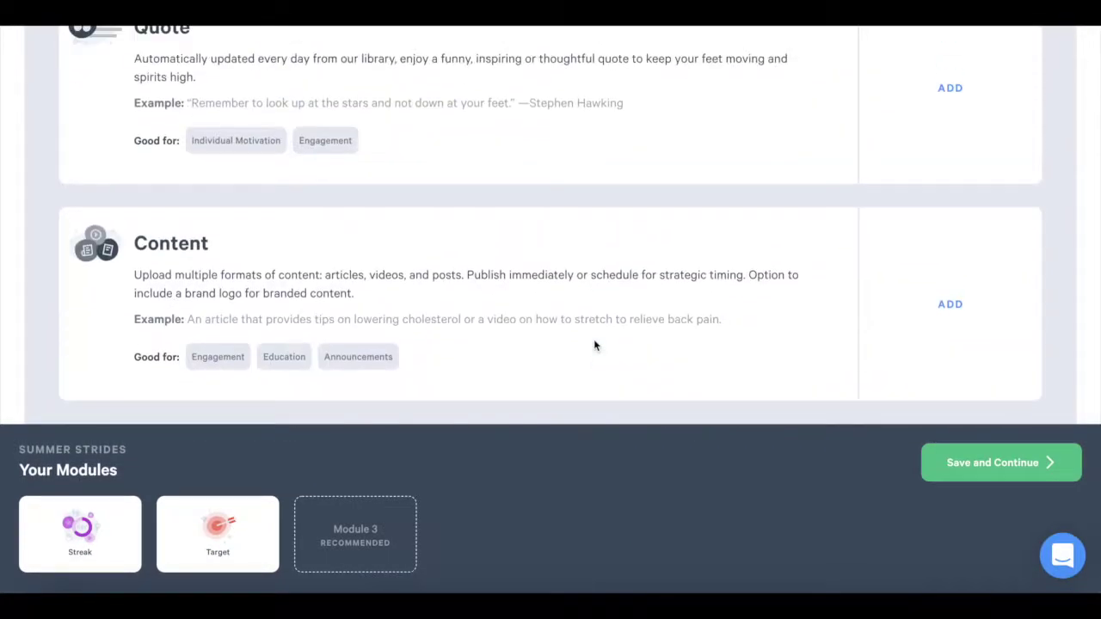
pyautogui.click(969, 310)
pyautogui.click(630, 509)
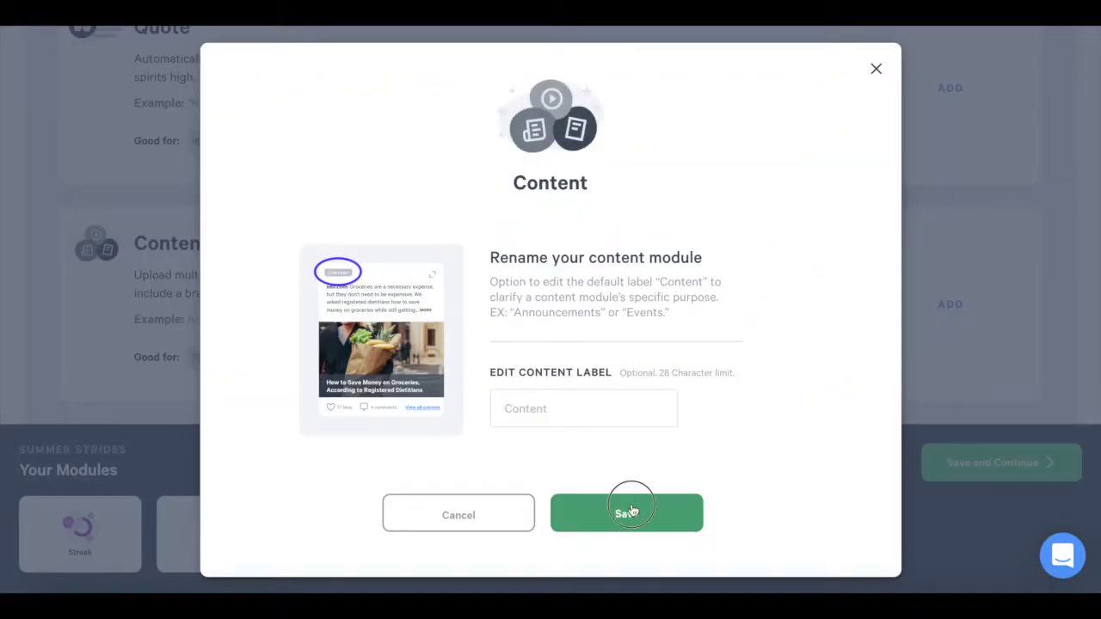
pyautogui.click(965, 462)
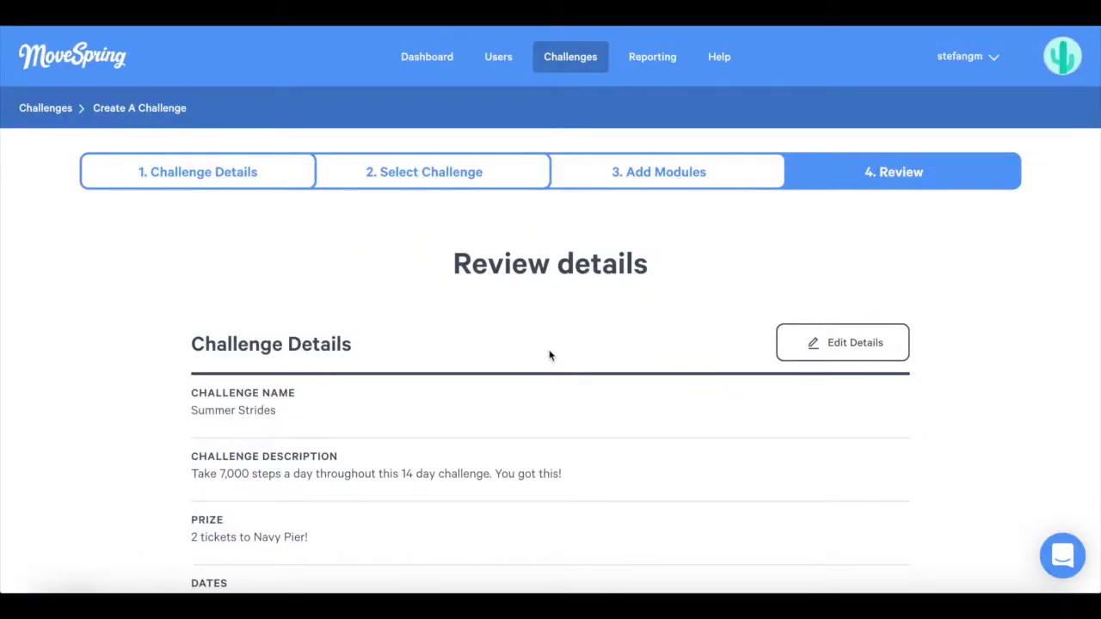
# Append "Also, take 115,000 total steps throughout this challenge." to the challenge description and save the details back to the review.
pyautogui.scroll(-2, 551, 355)
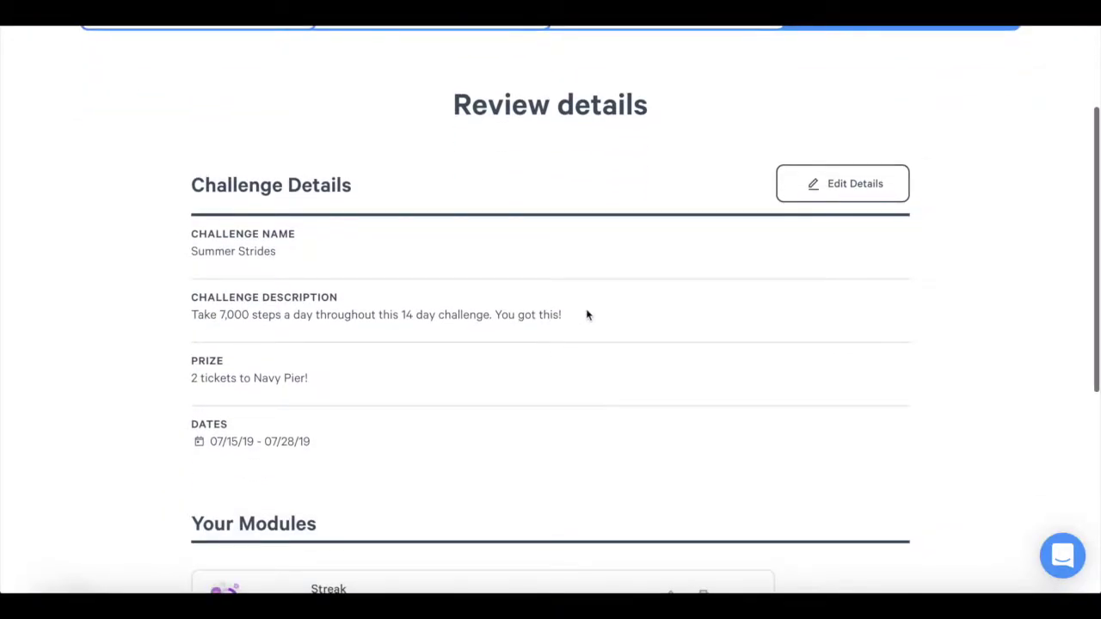
pyautogui.click(843, 184)
pyautogui.scroll(-2, 585, 313)
pyautogui.click(806, 310)
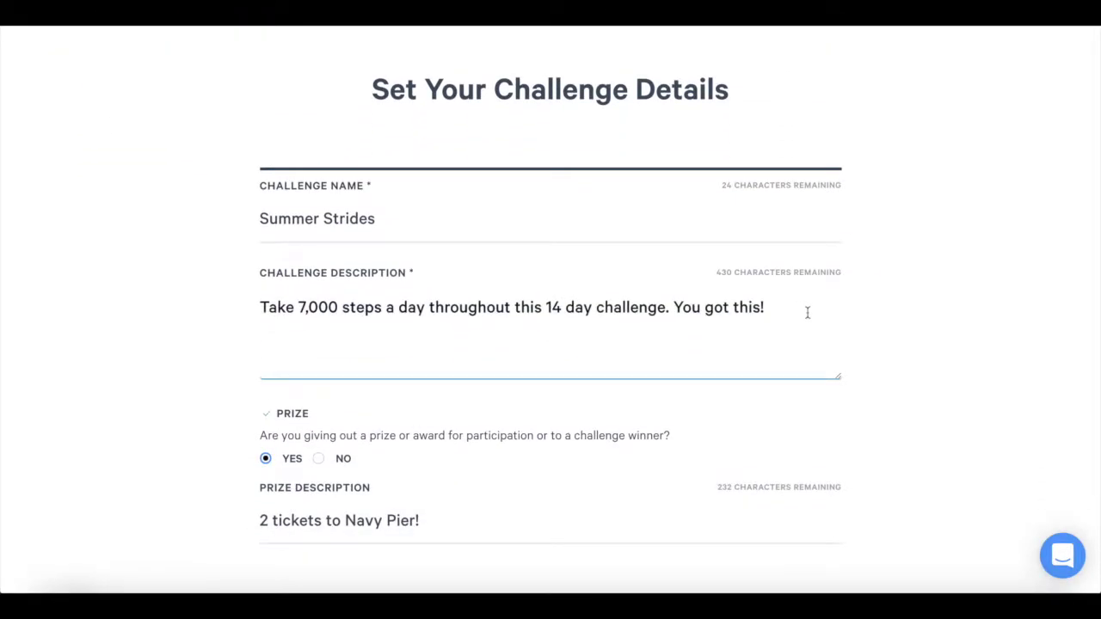
pyautogui.write('Also, take 115,000 total as')
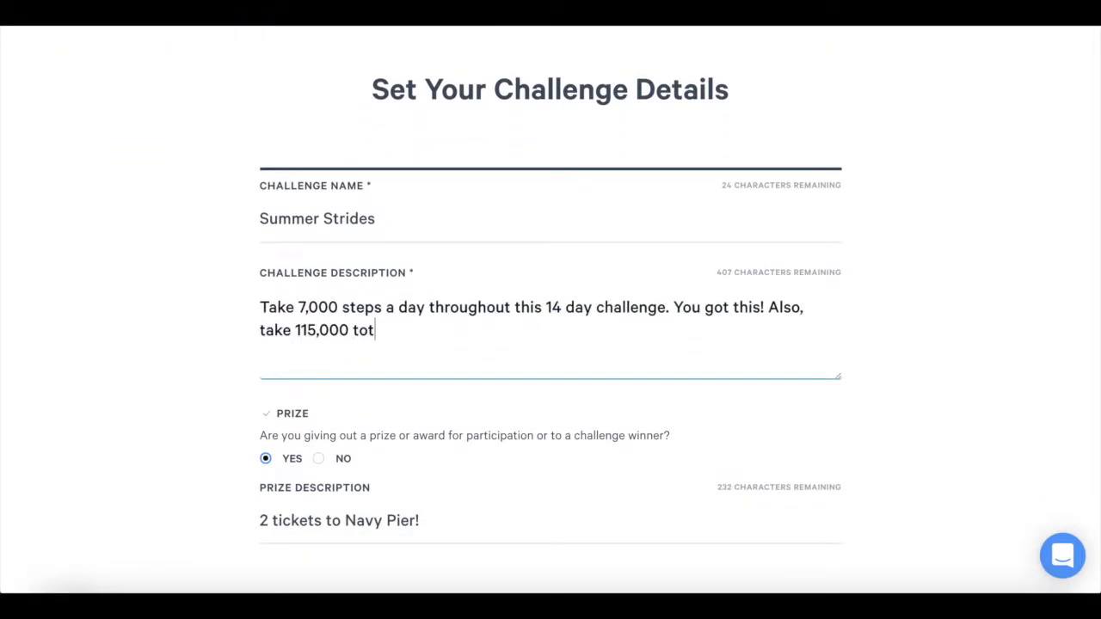
pyautogui.press('BackSpace')
pyautogui.press('BackSpace')
pyautogui.write('steps throughout this challenge')
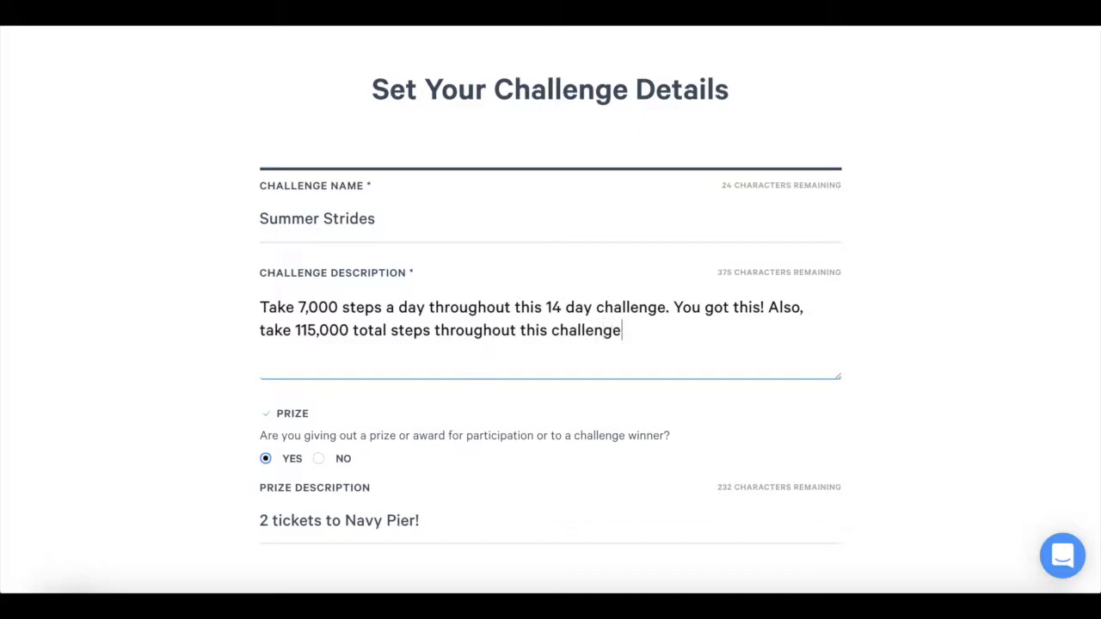
pyautogui.write('.')
pyautogui.scroll(-10, 551, 344)
pyautogui.click(578, 504)
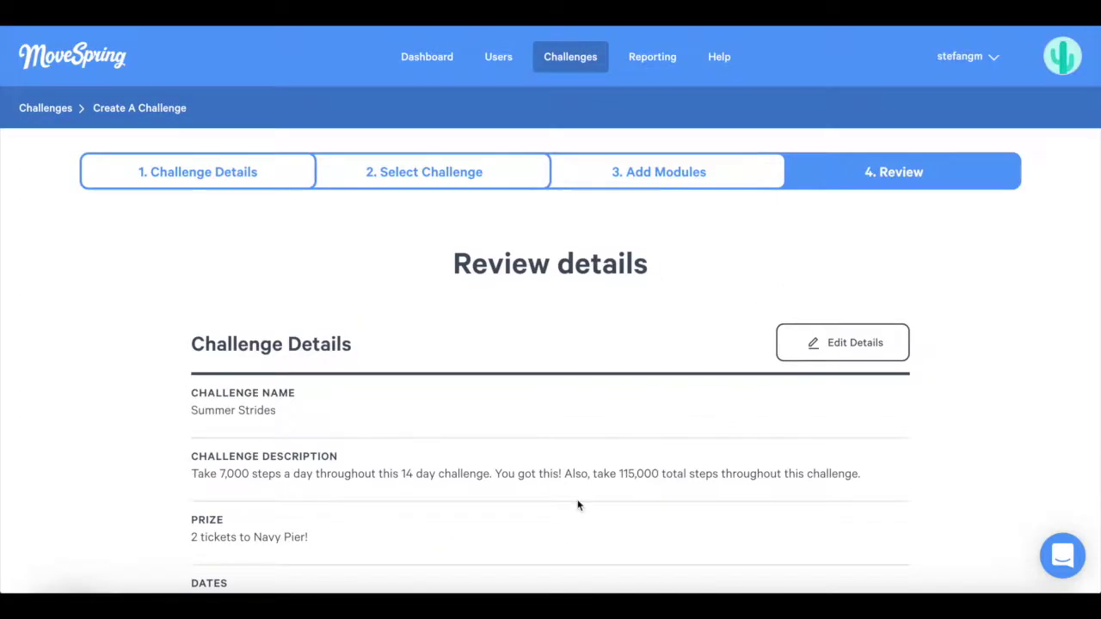
# Add the Quote engagement module as the fourth module and save back to the review.
pyautogui.scroll(-5, 578, 506)
pyautogui.scroll(-2, 578, 505)
pyautogui.click(548, 416)
pyautogui.click(946, 310)
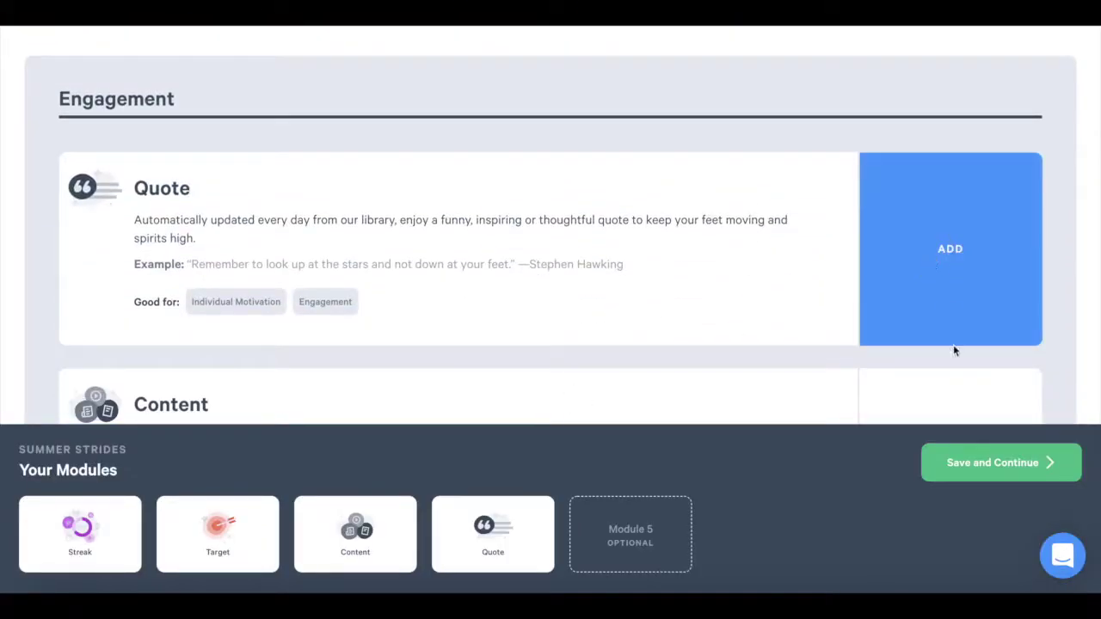
pyautogui.click(1035, 463)
# Create the Summer Strides challenge from the review and open its challenge dashboard.
pyautogui.scroll(-10, 766, 361)
pyautogui.click(637, 502)
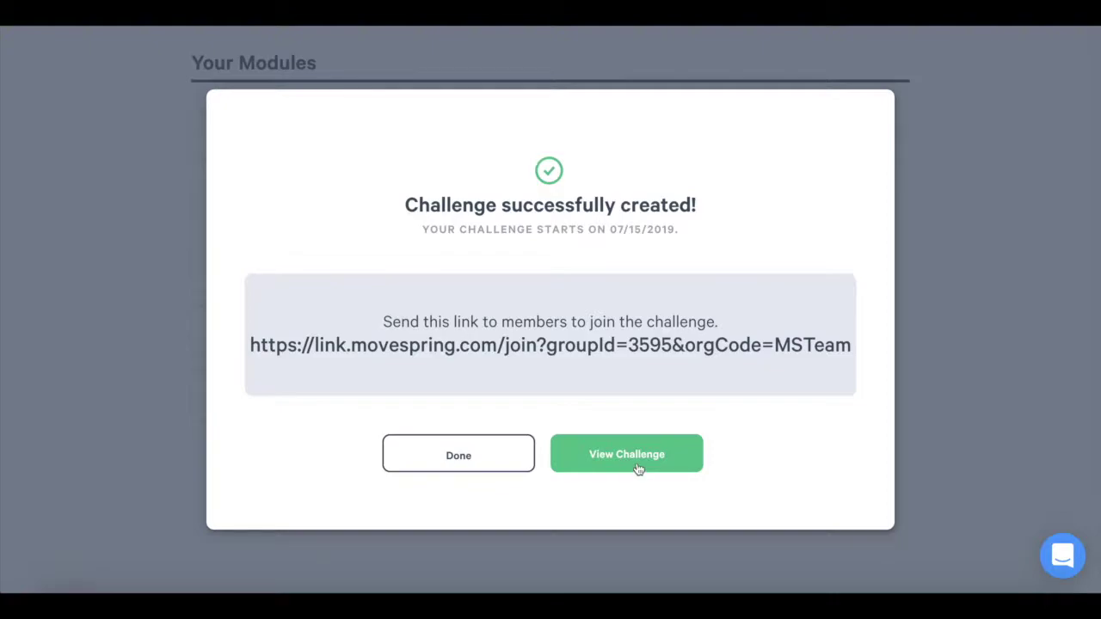
pyautogui.click(639, 469)
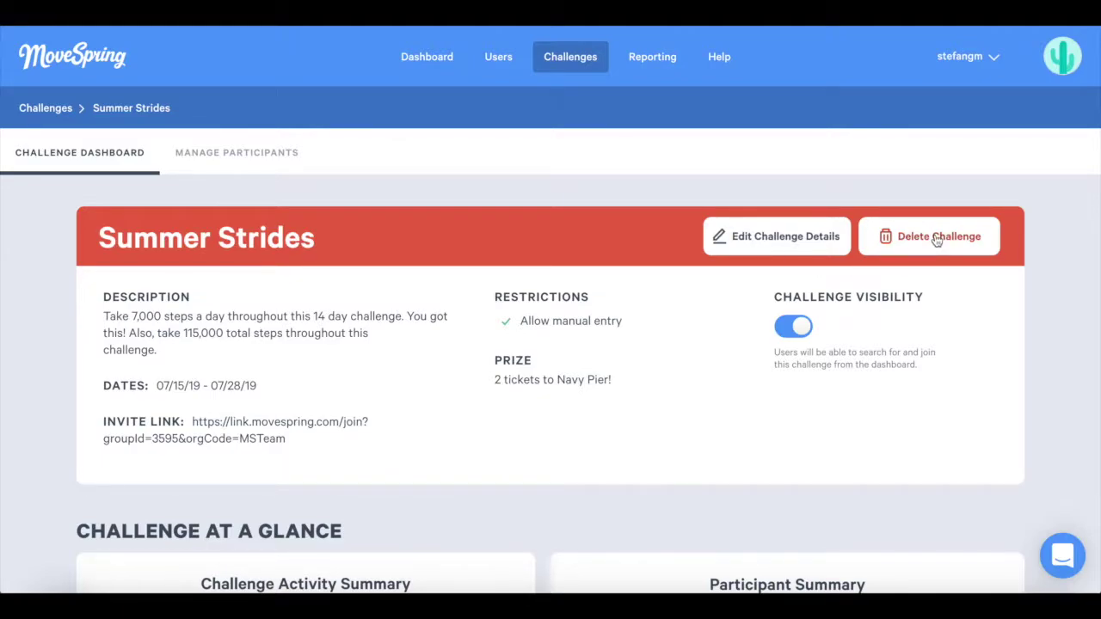
# Review the challenge modules on the dashboard and move the Quote module to third position, ahead of Content.
pyautogui.scroll(-10, 936, 240)
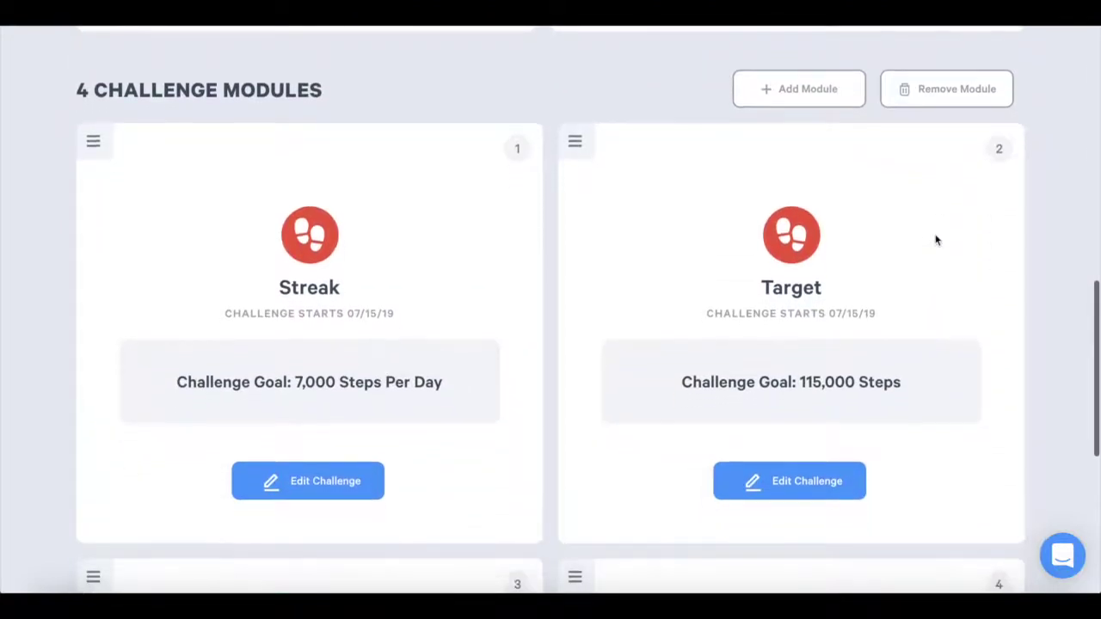
pyautogui.scroll(-1, 936, 240)
pyautogui.scroll(-3, 937, 240)
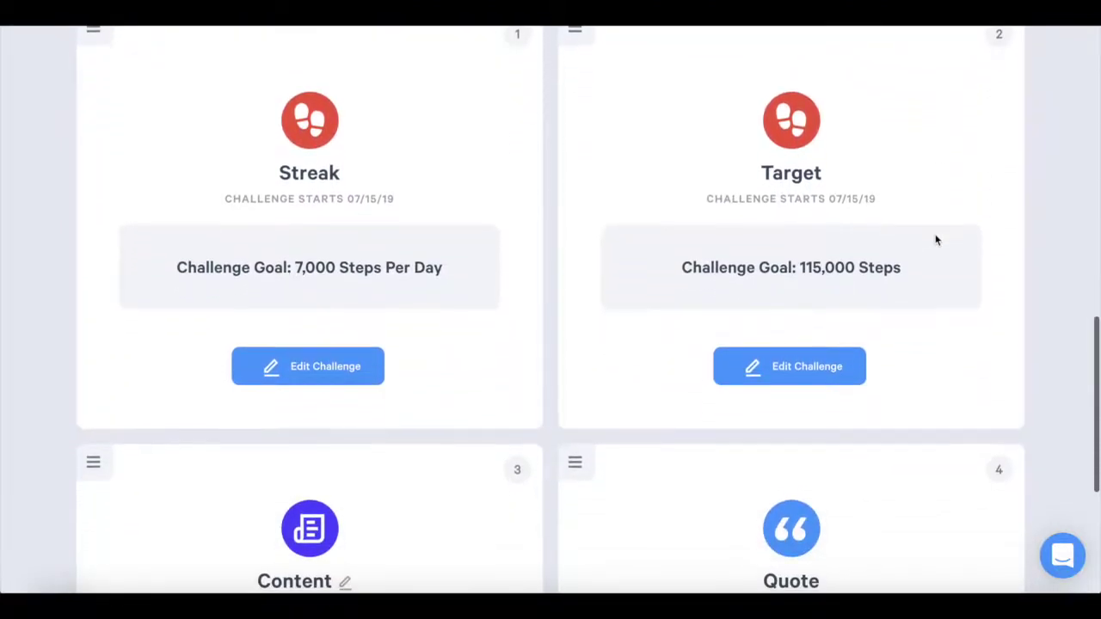
pyautogui.scroll(-2, 936, 240)
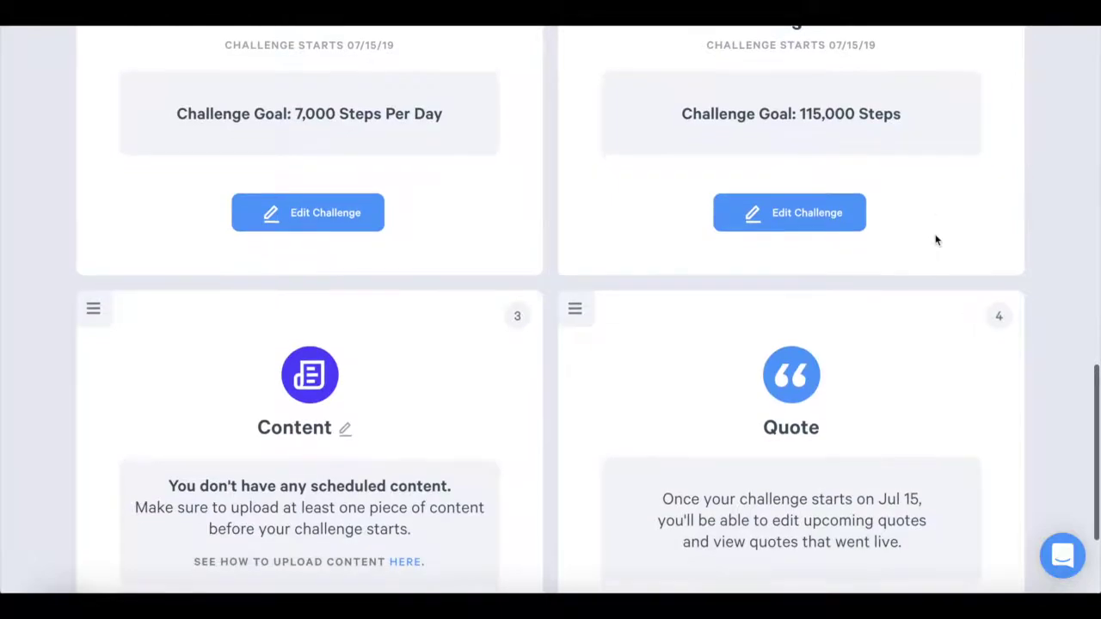
pyautogui.scroll(4, 936, 240)
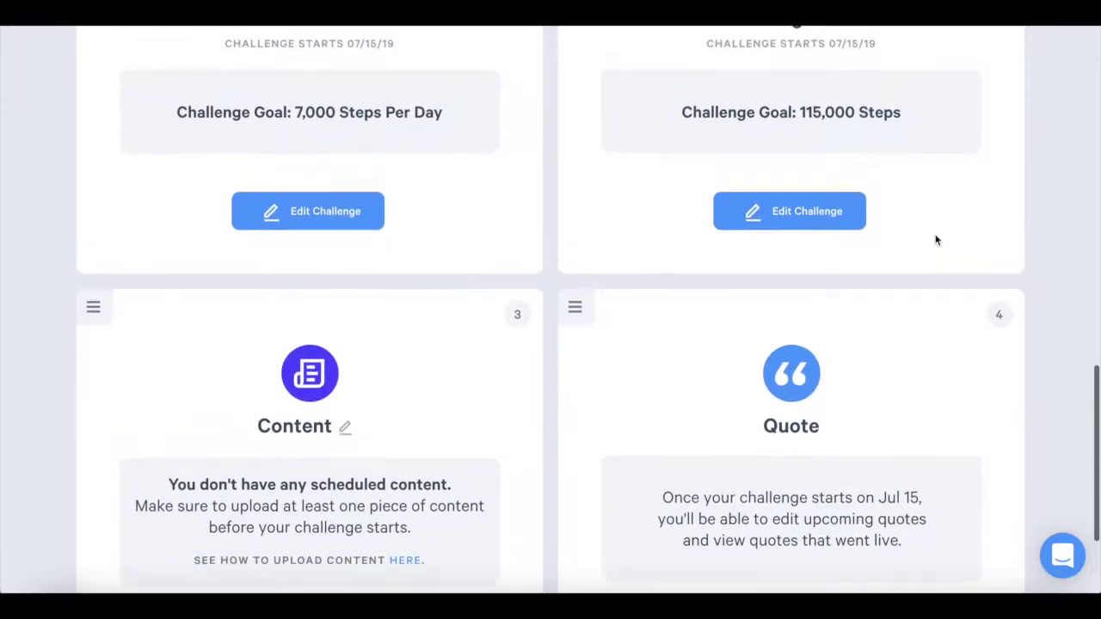
pyautogui.scroll(-5, 937, 240)
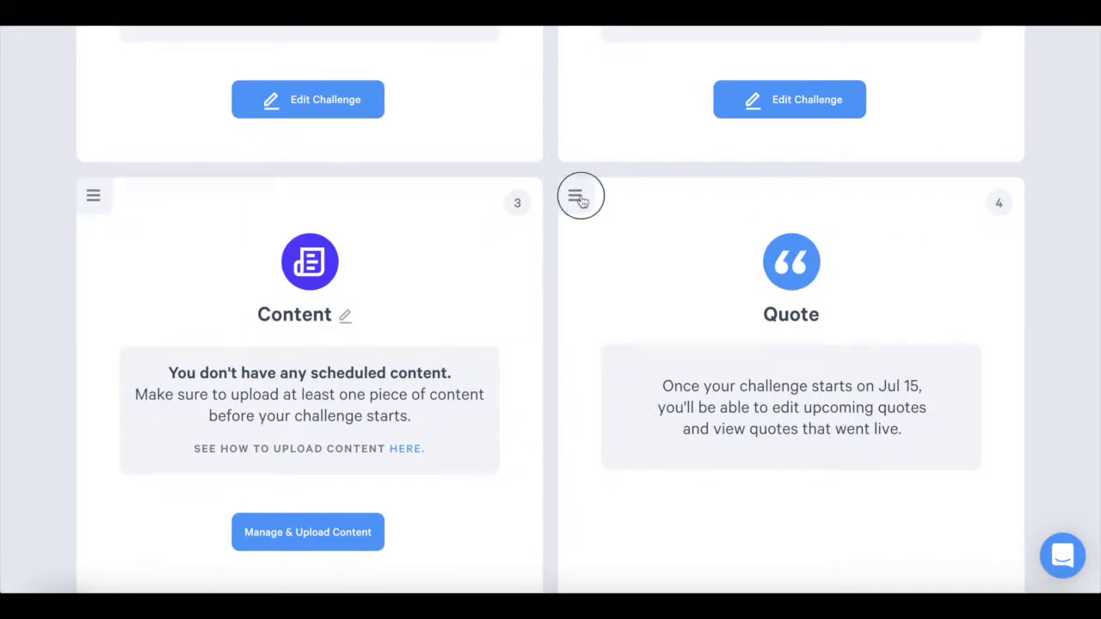
pyautogui.moveTo(577, 197); pyautogui.dragTo(148, 215)
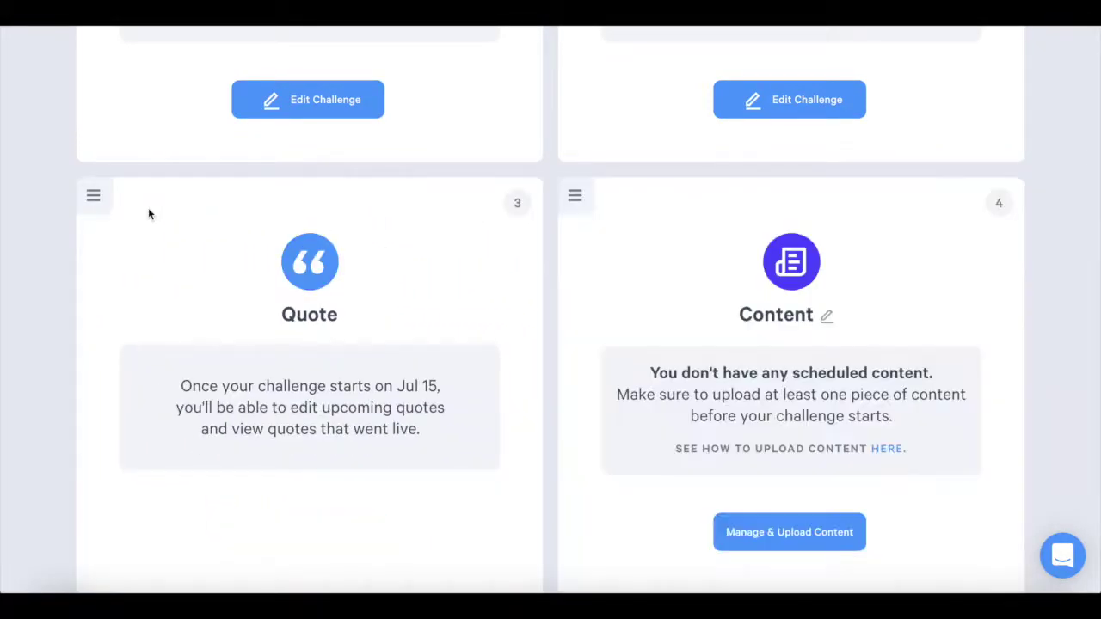
# Try to move the first-placed Streak module, and reorder the Content module into second position.
pyautogui.scroll(5, 148, 214)
pyautogui.moveTo(93, 137)
pyautogui.mouseDown()
pyautogui.moveTo(88, 128)
pyautogui.moveTo(603, 138)
pyautogui.moveTo(141, 148)
pyautogui.moveTo(115, 137)
pyautogui.mouseUp()
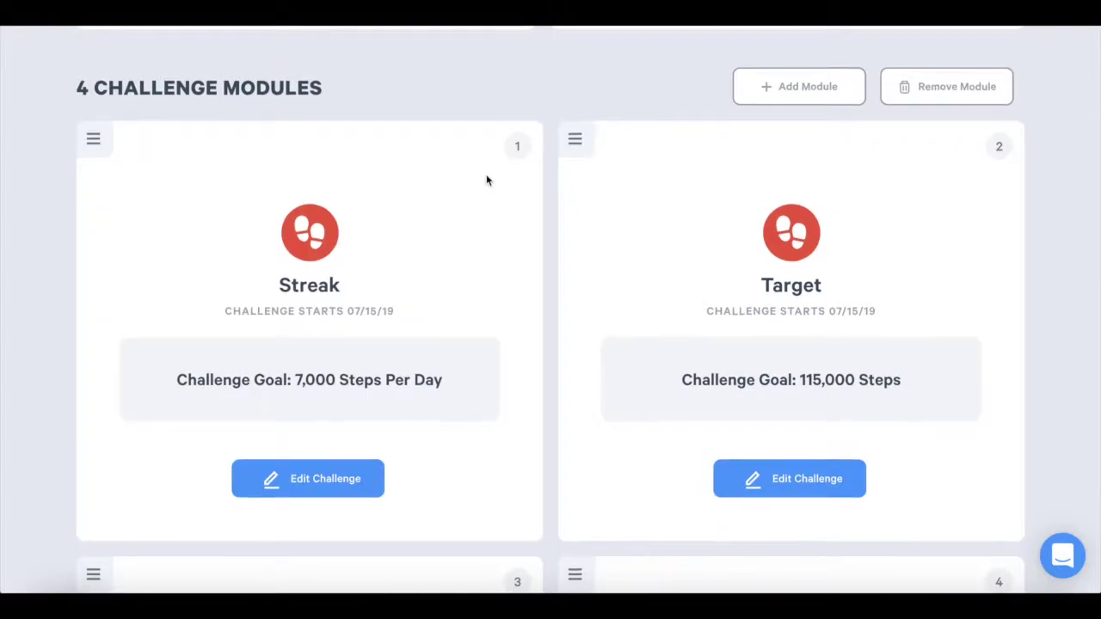
pyautogui.scroll(-3, 486, 180)
pyautogui.scroll(-3, 486, 179)
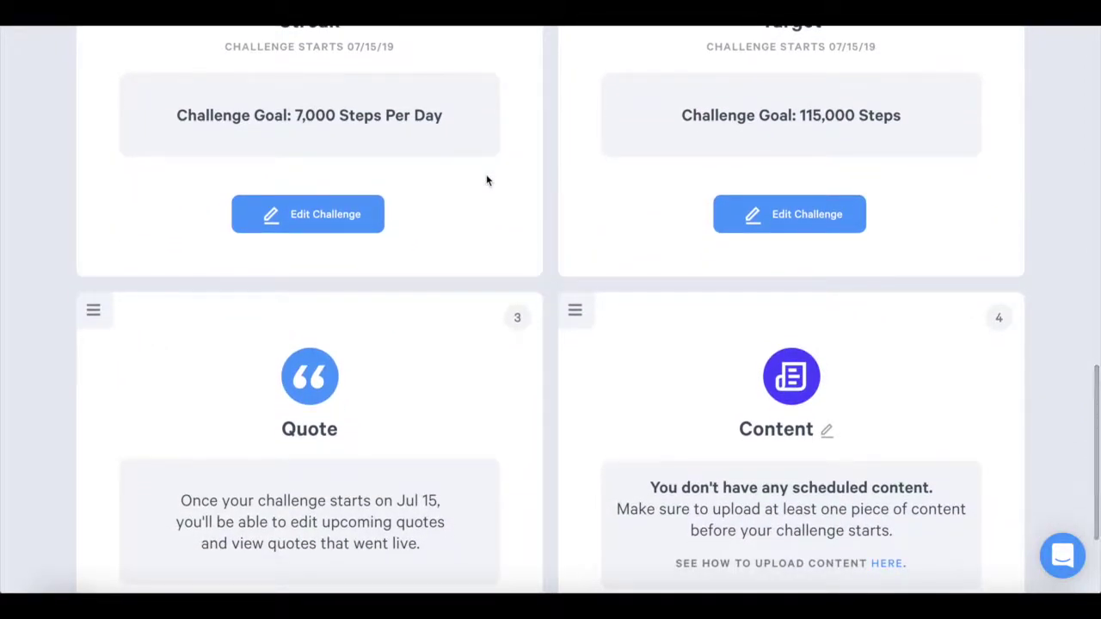
pyautogui.moveTo(572, 310)
pyautogui.mouseDown()
pyautogui.moveTo(560, 35)
pyautogui.moveTo(594, 243)
pyautogui.mouseUp()
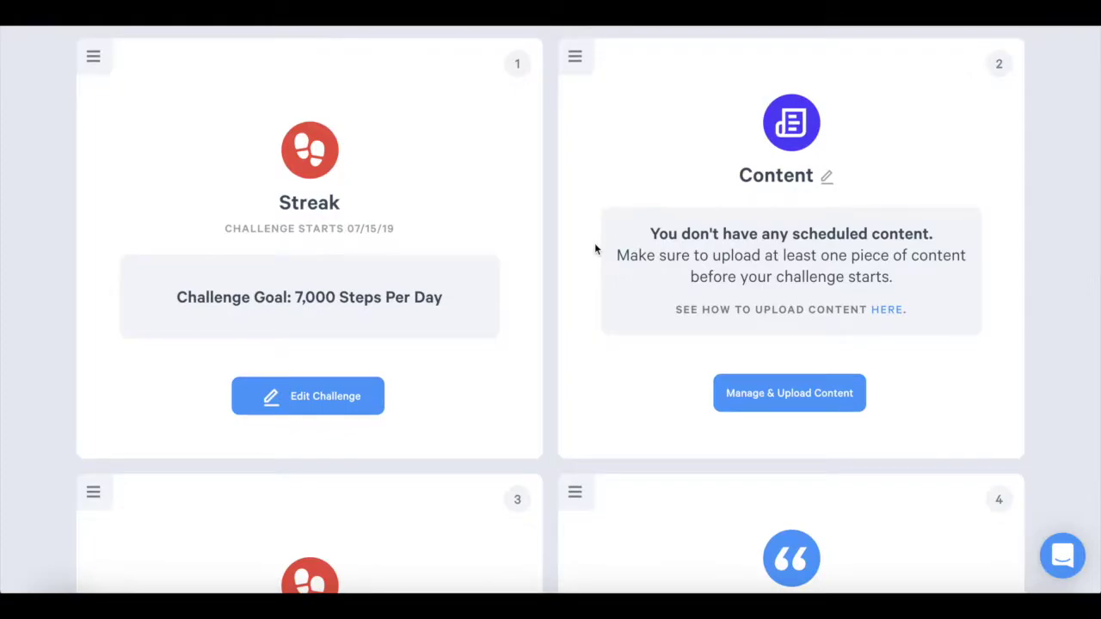
# Examine the challenge's participant management page, including its filters and join link, and return to the challenge dashboard.
pyautogui.scroll(-1, 594, 242)
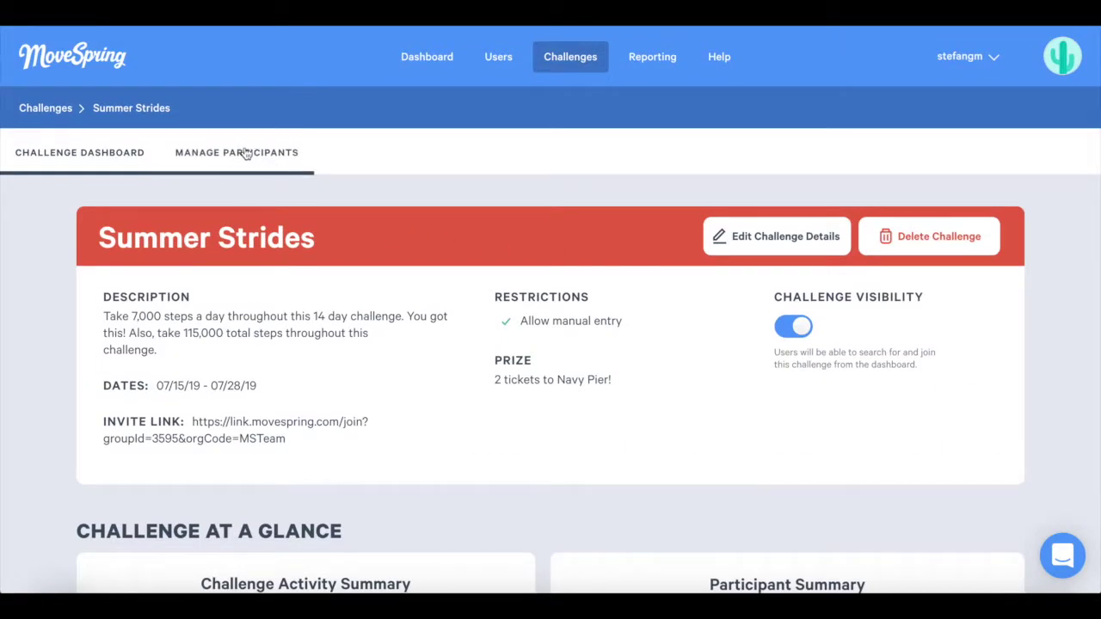
pyautogui.click(245, 152)
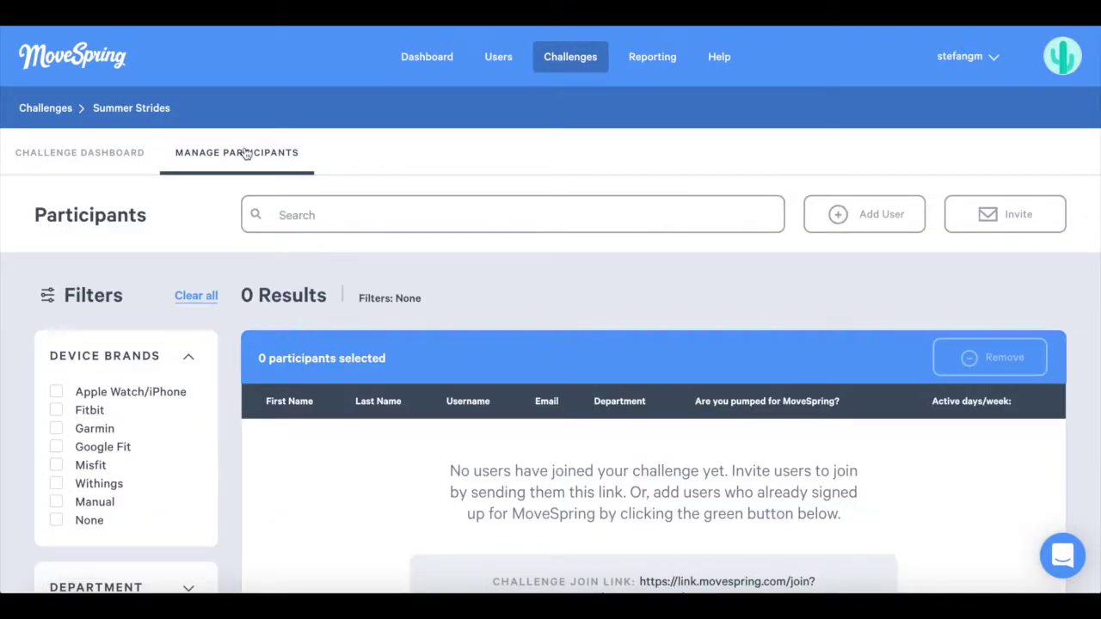
pyautogui.scroll(-2, 234, 222)
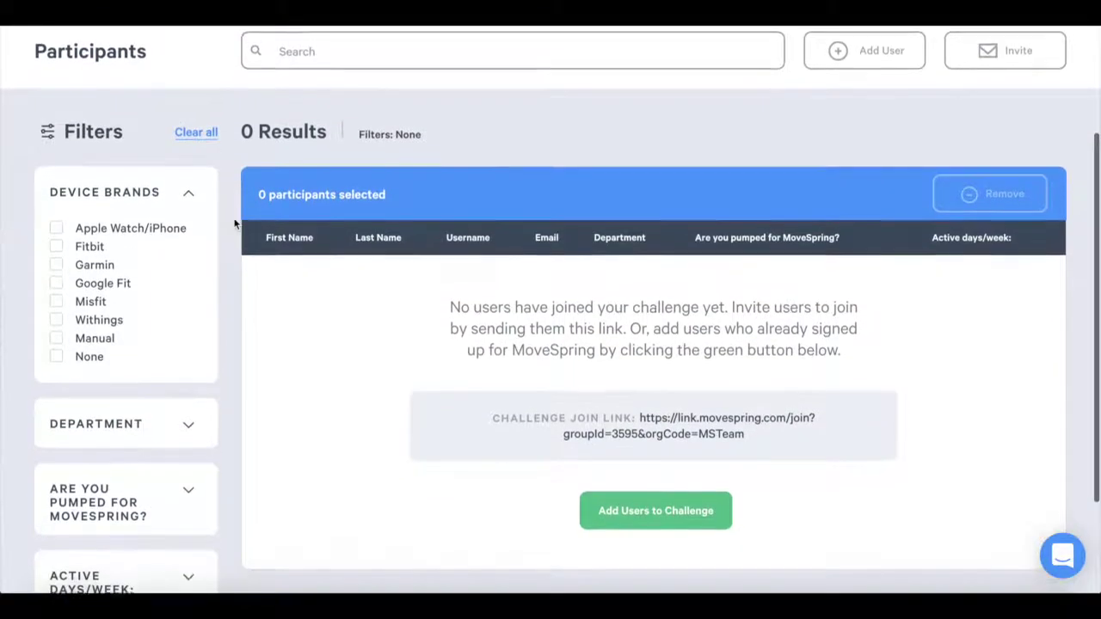
pyautogui.scroll(1, 234, 222)
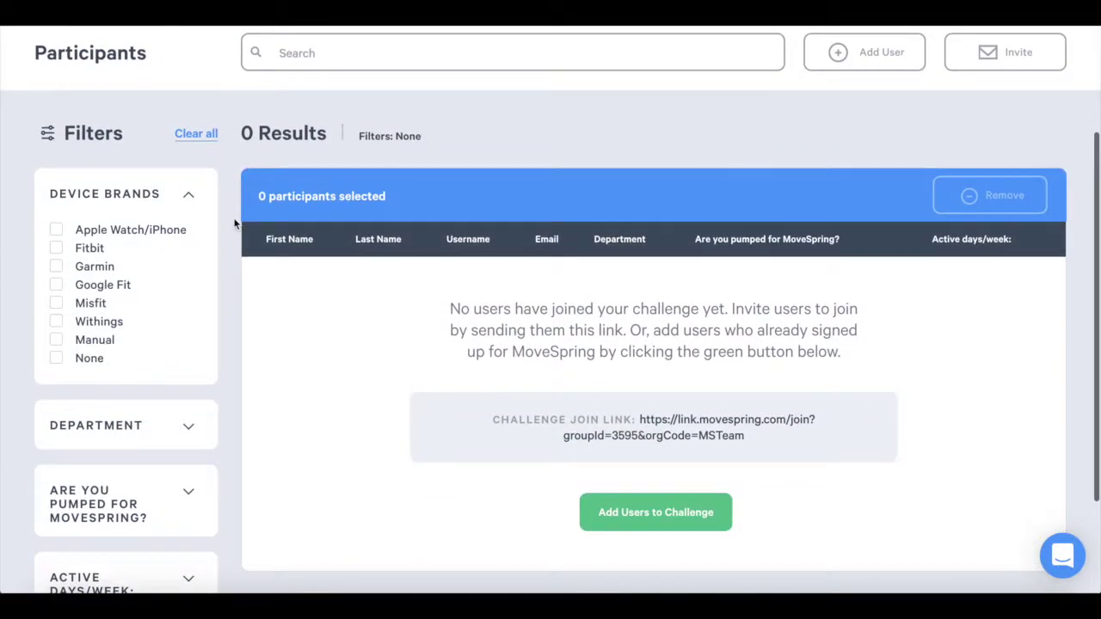
pyautogui.scroll(2, 234, 222)
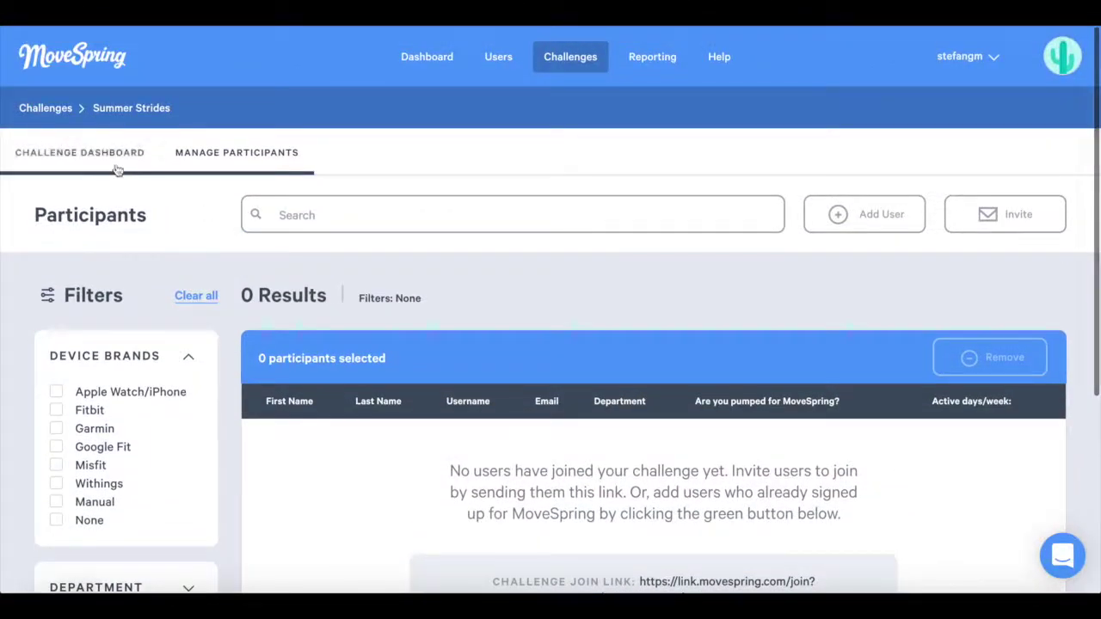
pyautogui.click(113, 164)
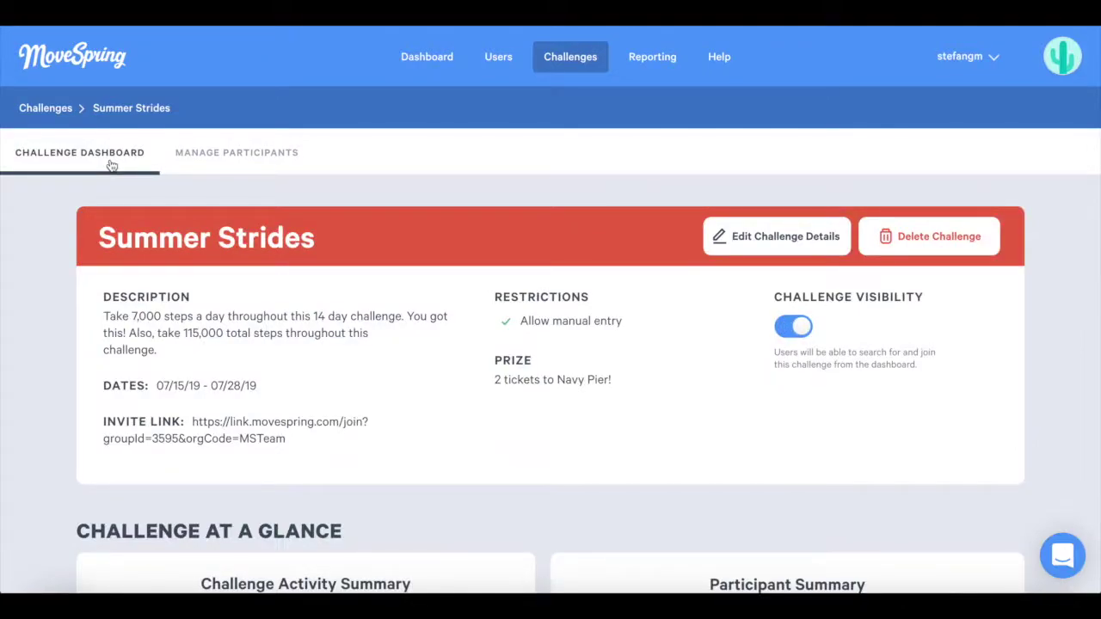